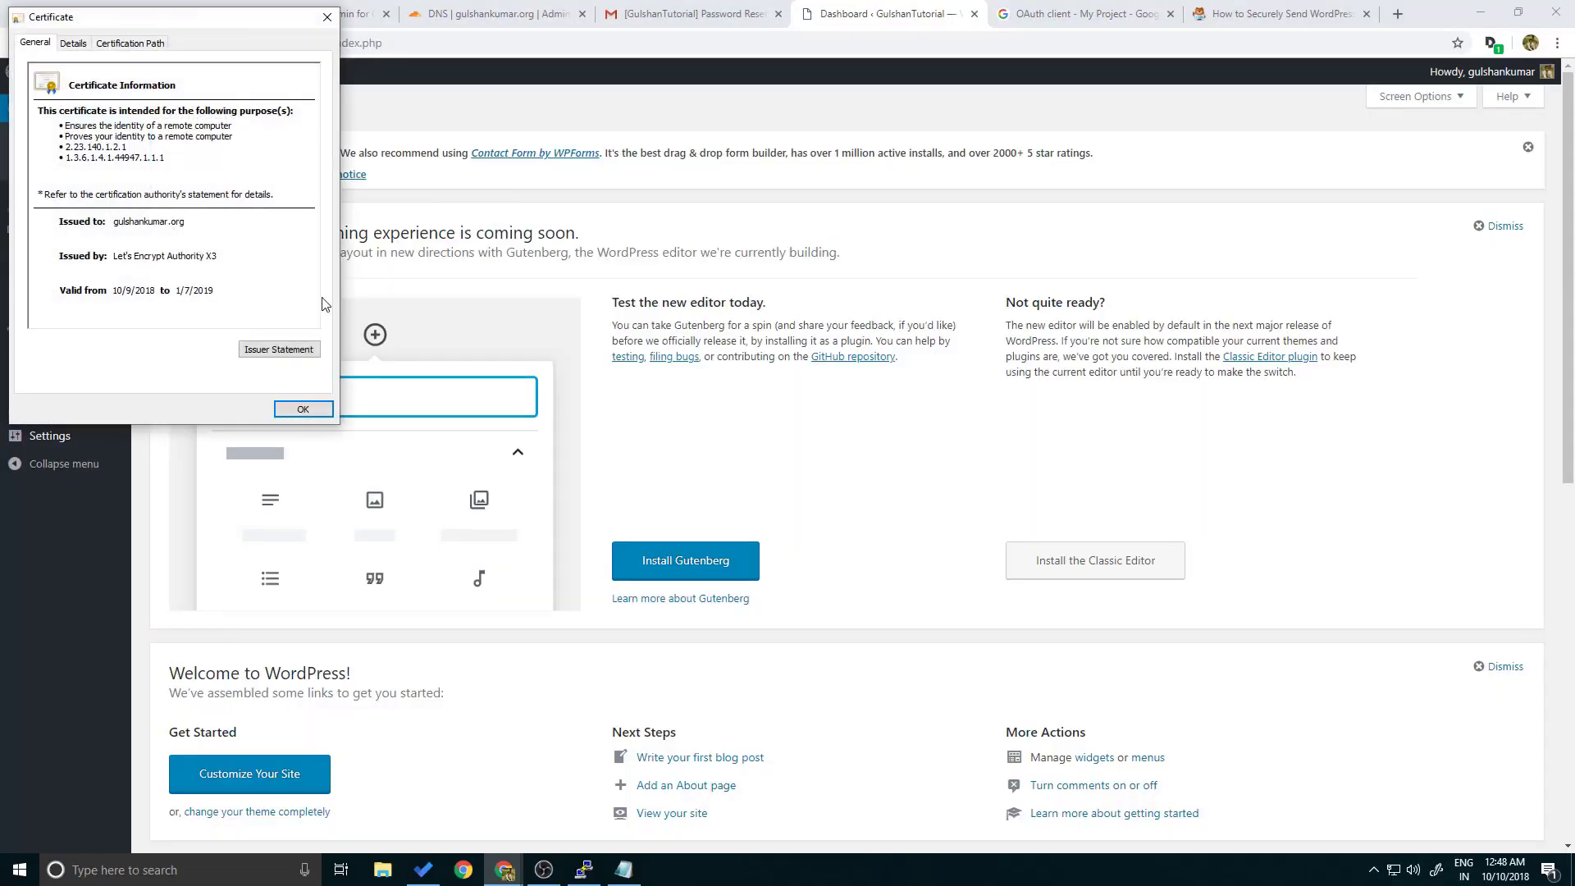
Close the certificate details and reload the Dashboard with DevTools' Network panel recording
{"action": "key", "text": "Escape"}
{"action": "key", "text": "ctrl+shift+i"}
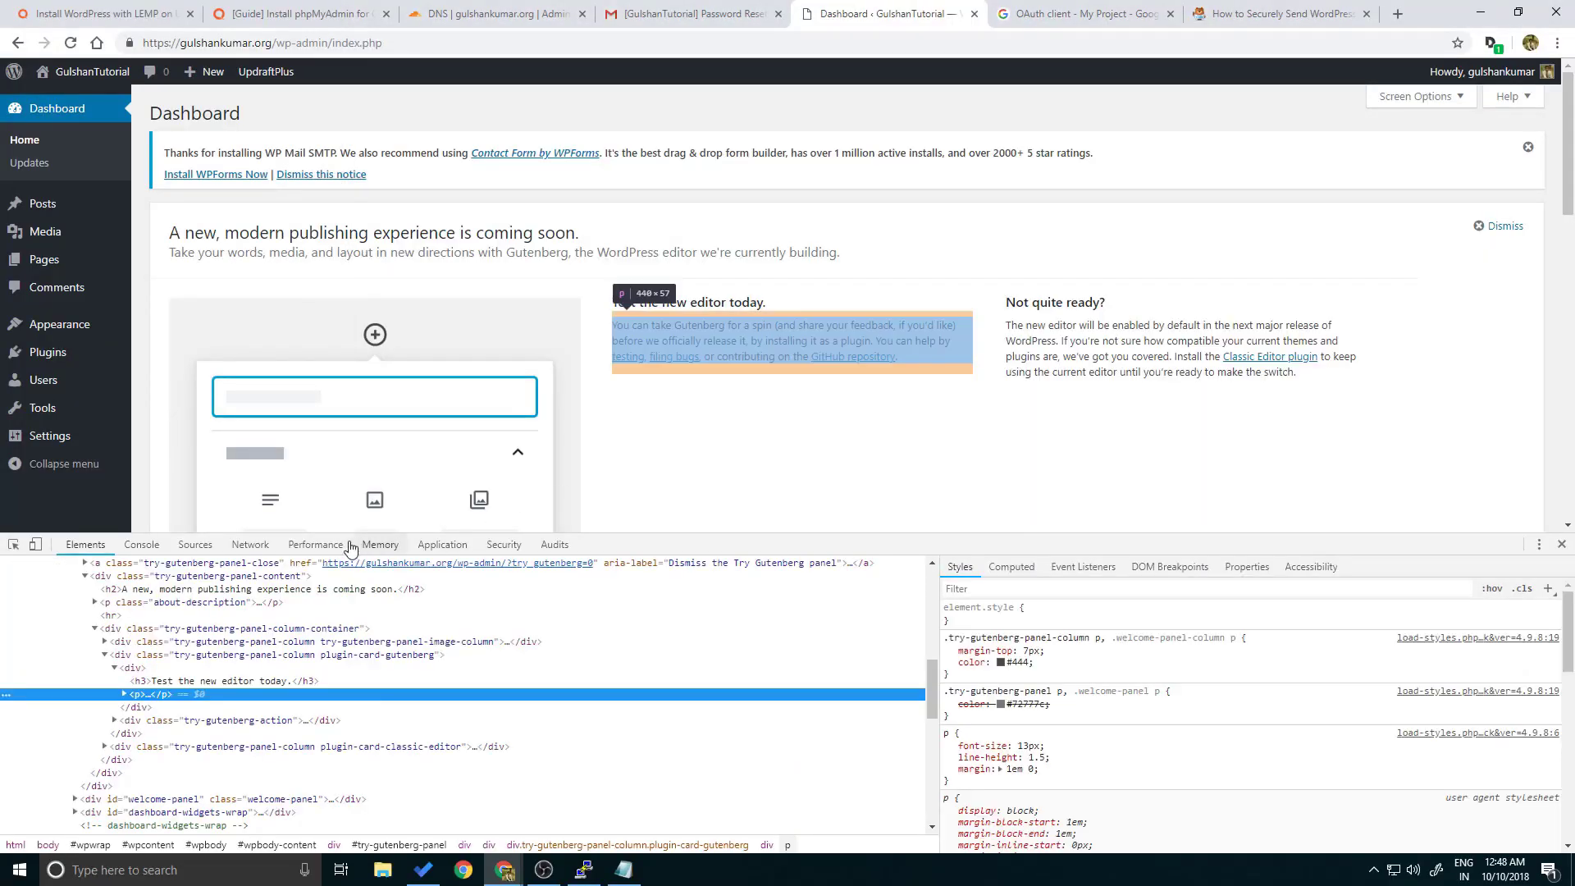
{"action": "left_click", "coordinate": [318, 544]}
{"action": "left_click", "coordinate": [249, 545]}
{"action": "right_click", "coordinate": [763, 254]}
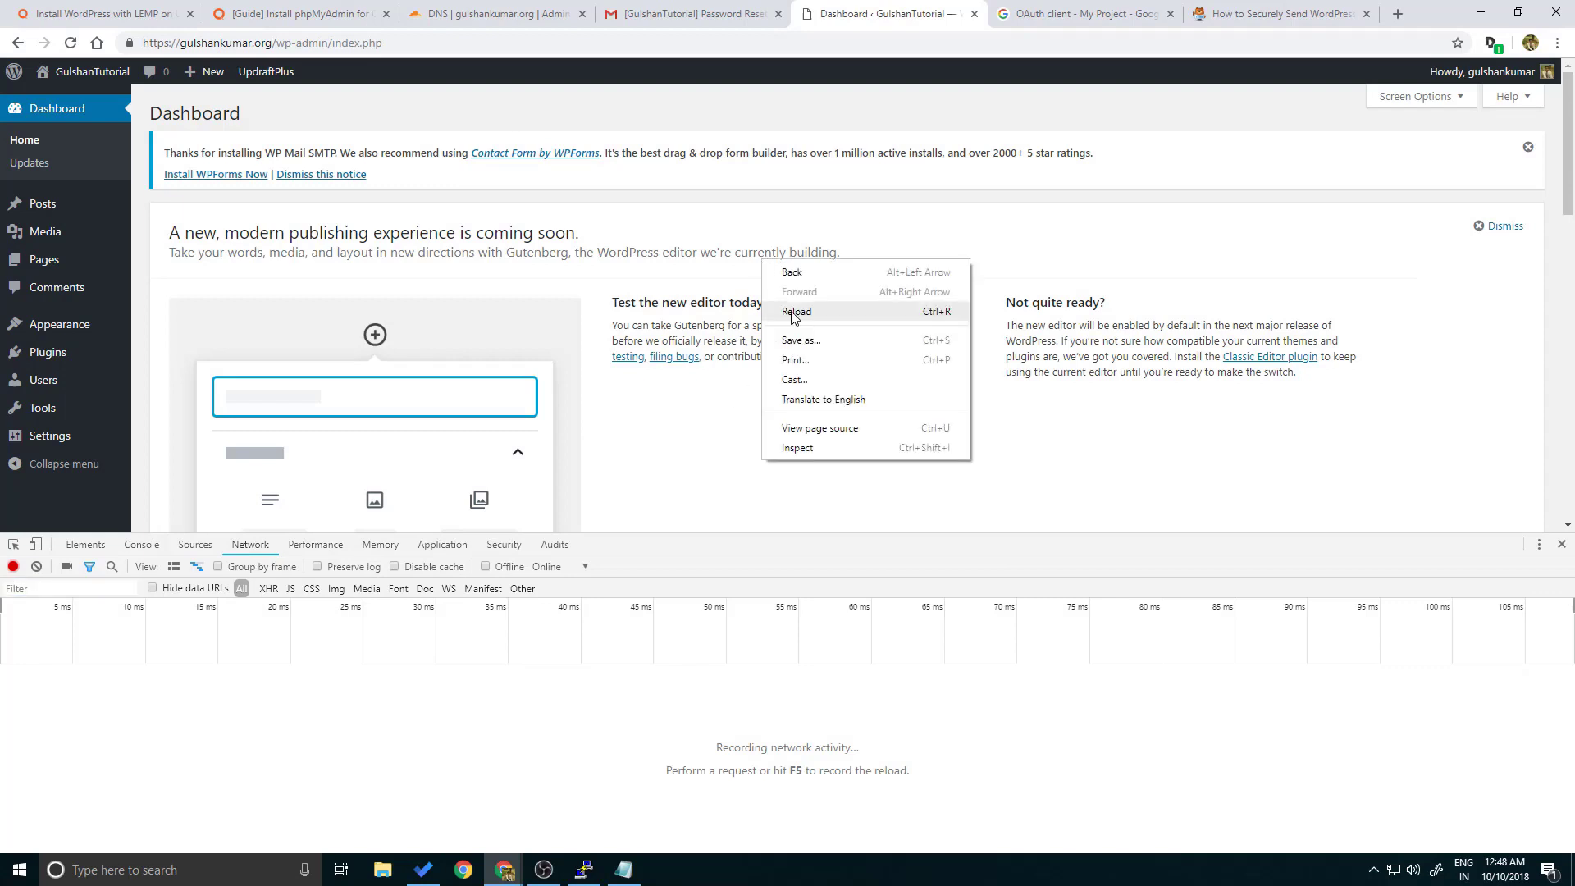
{"action": "left_click", "coordinate": [791, 318]}
Enlarge DevTools, add the Protocol column, and check the index.php request's http/1.1 protocol
{"action": "left_click_drag", "start_coordinate": [788, 534], "coordinate": [789, 280]}
{"action": "right_click", "coordinate": [444, 428]}
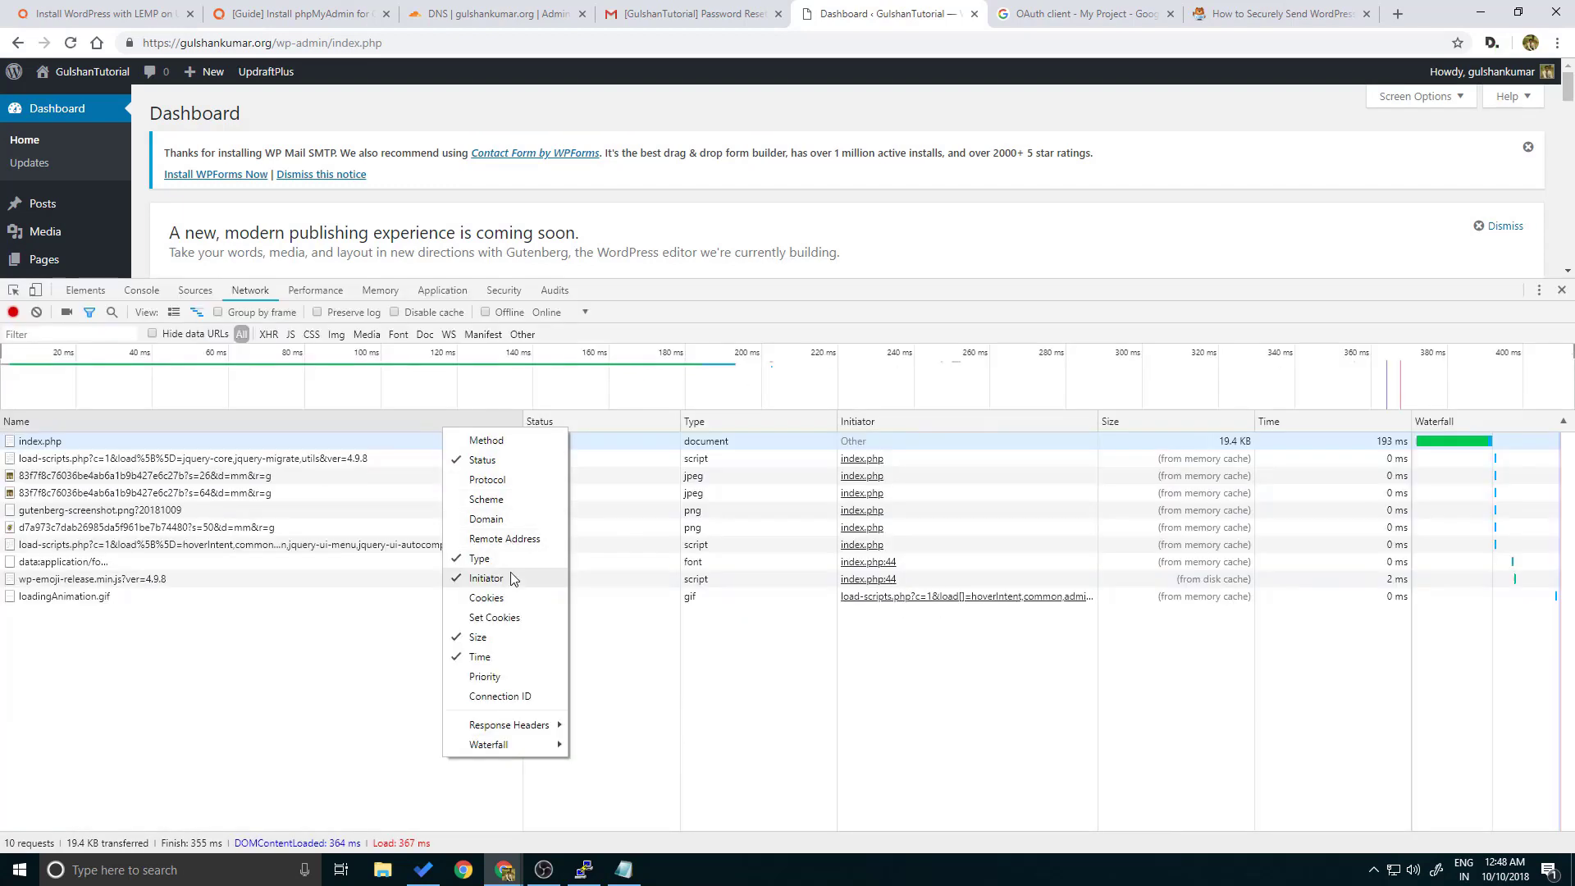
{"action": "left_click", "coordinate": [488, 480]}
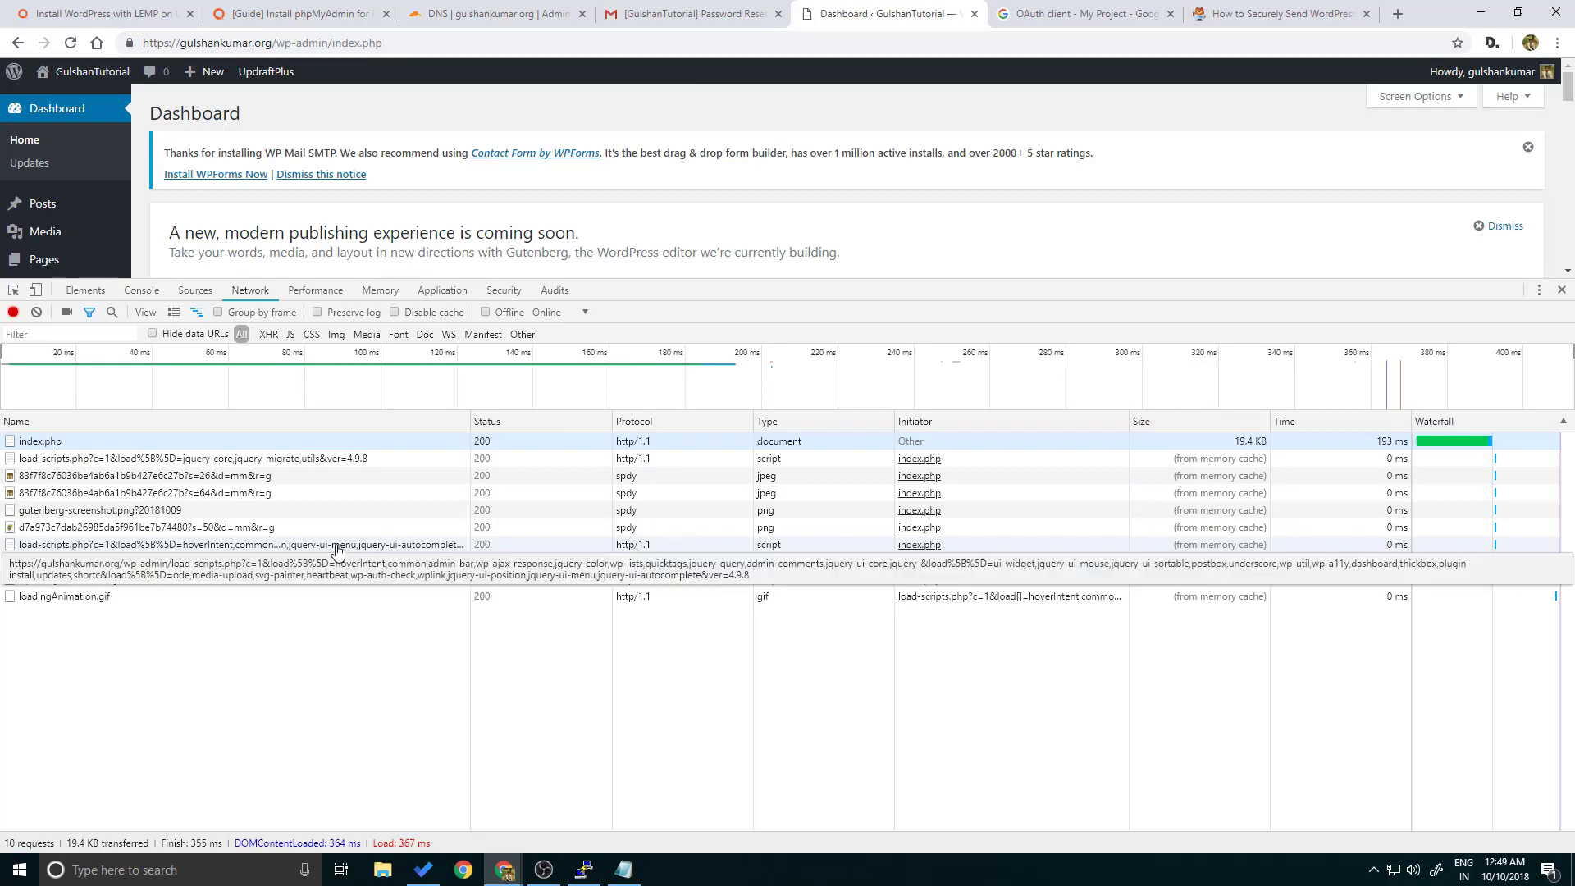
{"action": "left_click", "coordinate": [74, 441]}
{"action": "left_click", "coordinate": [184, 428]}
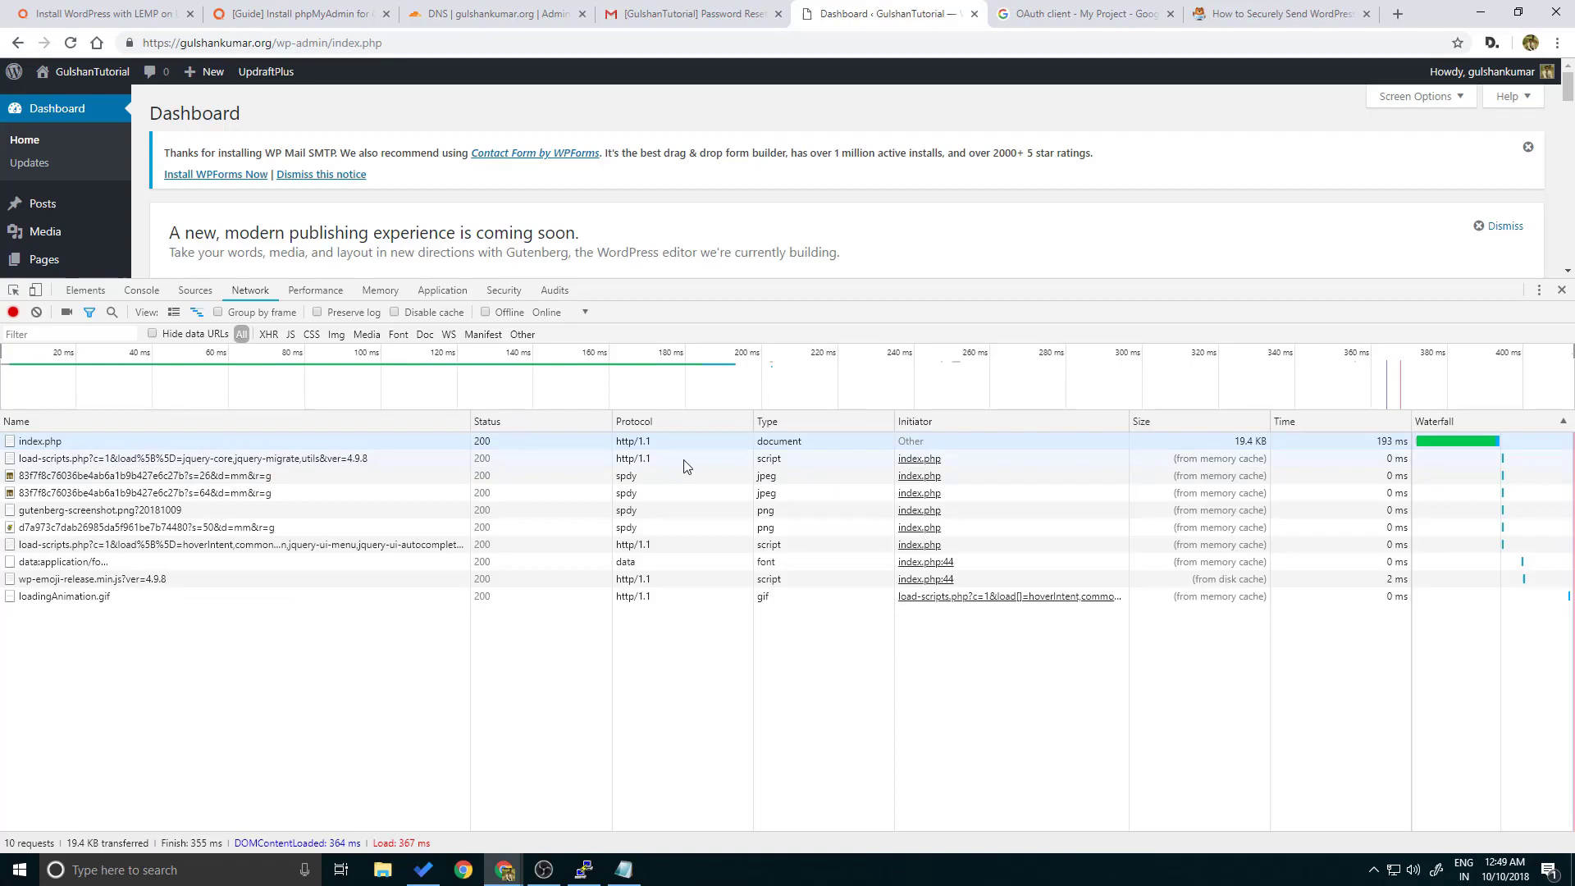
Switch to PuTTY, list nginx sites-available, and open gulshankumar-org in nano
{"action": "key", "text": "F12"}
{"action": "key", "text": "alt+Tab"}
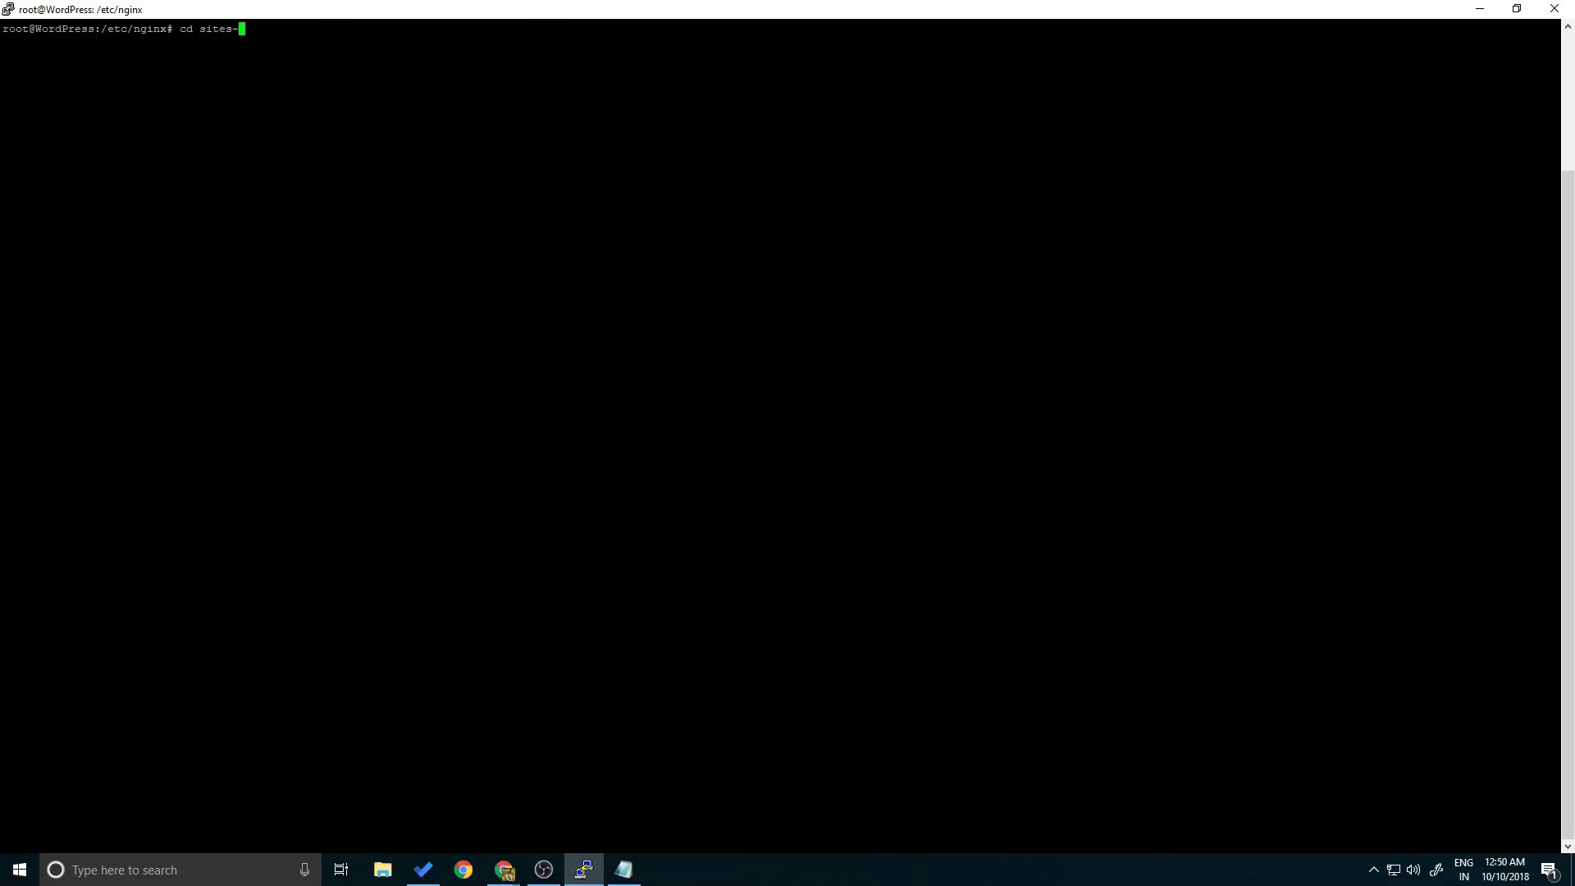
{"action": "type", "text": "av"}
{"action": "type", "text": "*"}
{"action": "key", "text": "Return"}
{"action": "type", "text": "vdir"}
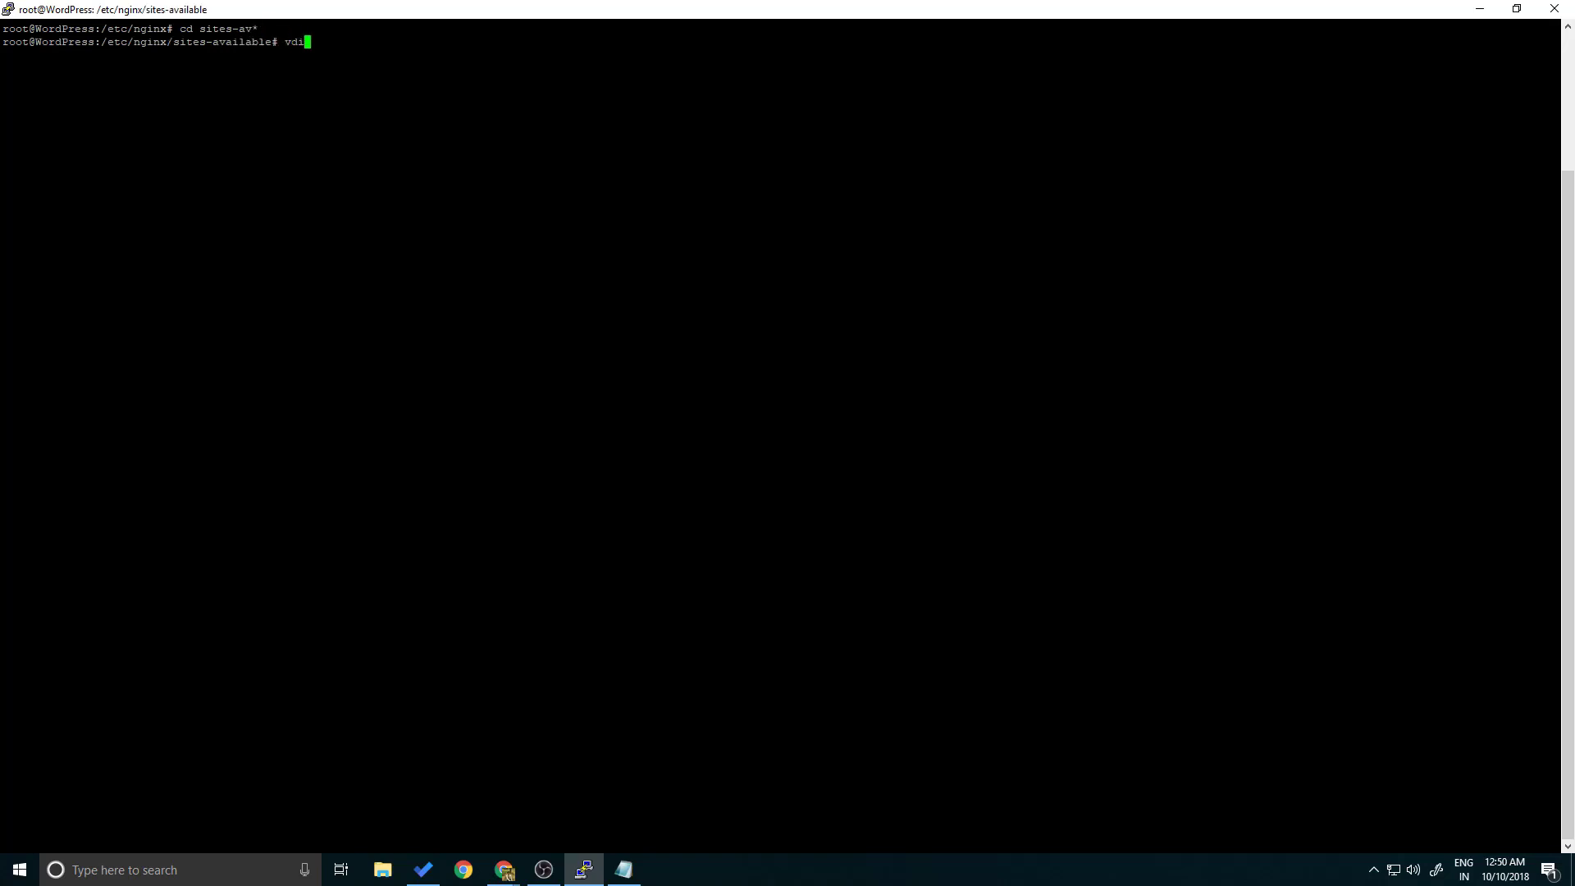
{"action": "key", "text": "Return"}
{"action": "type", "text": "nano"}
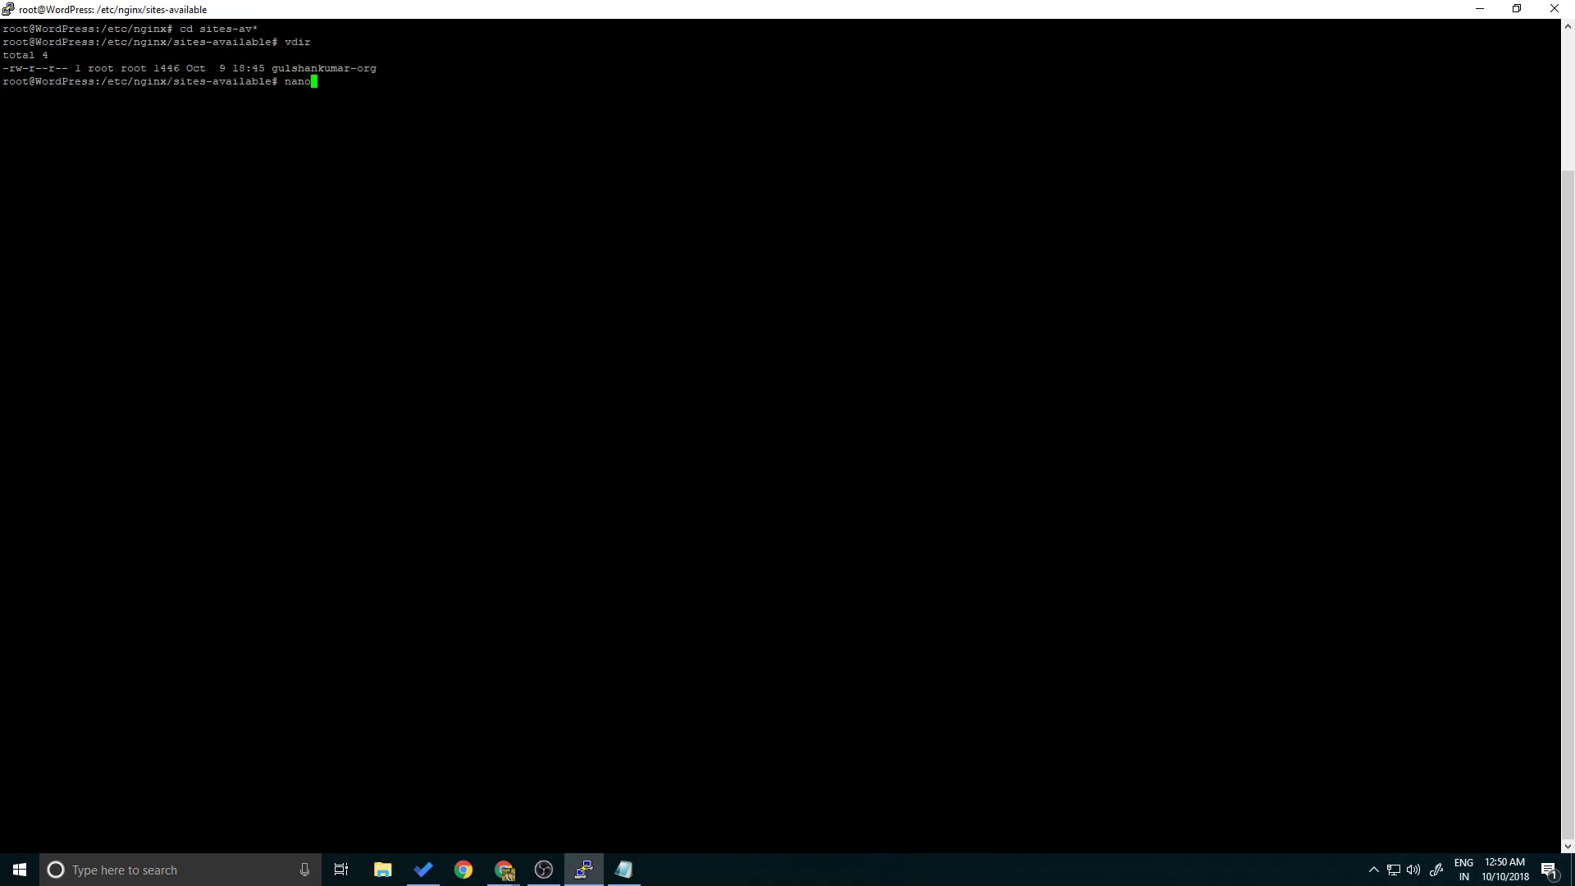
{"action": "type", "text": " gulshankum"}
{"action": "type", "text": "ar-org"}
{"action": "key", "text": "Return"}
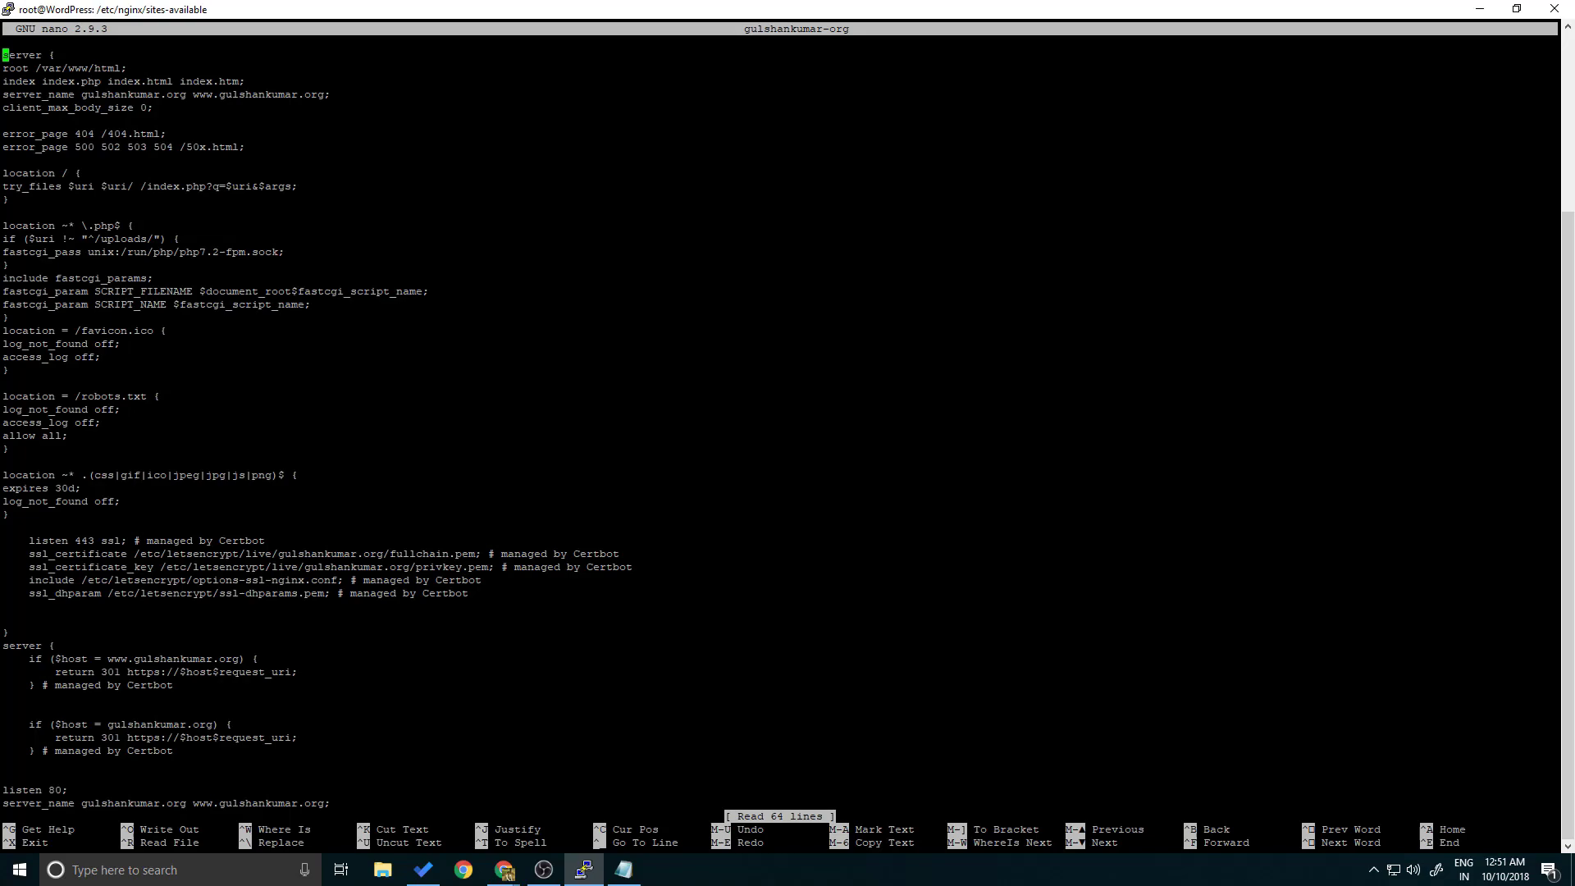
Find DigitalOcean's HTTP/2 nginx guide and highlight its two 'listen 443 ssl http2' lines
{"action": "left_click", "coordinate": [439, 827]}
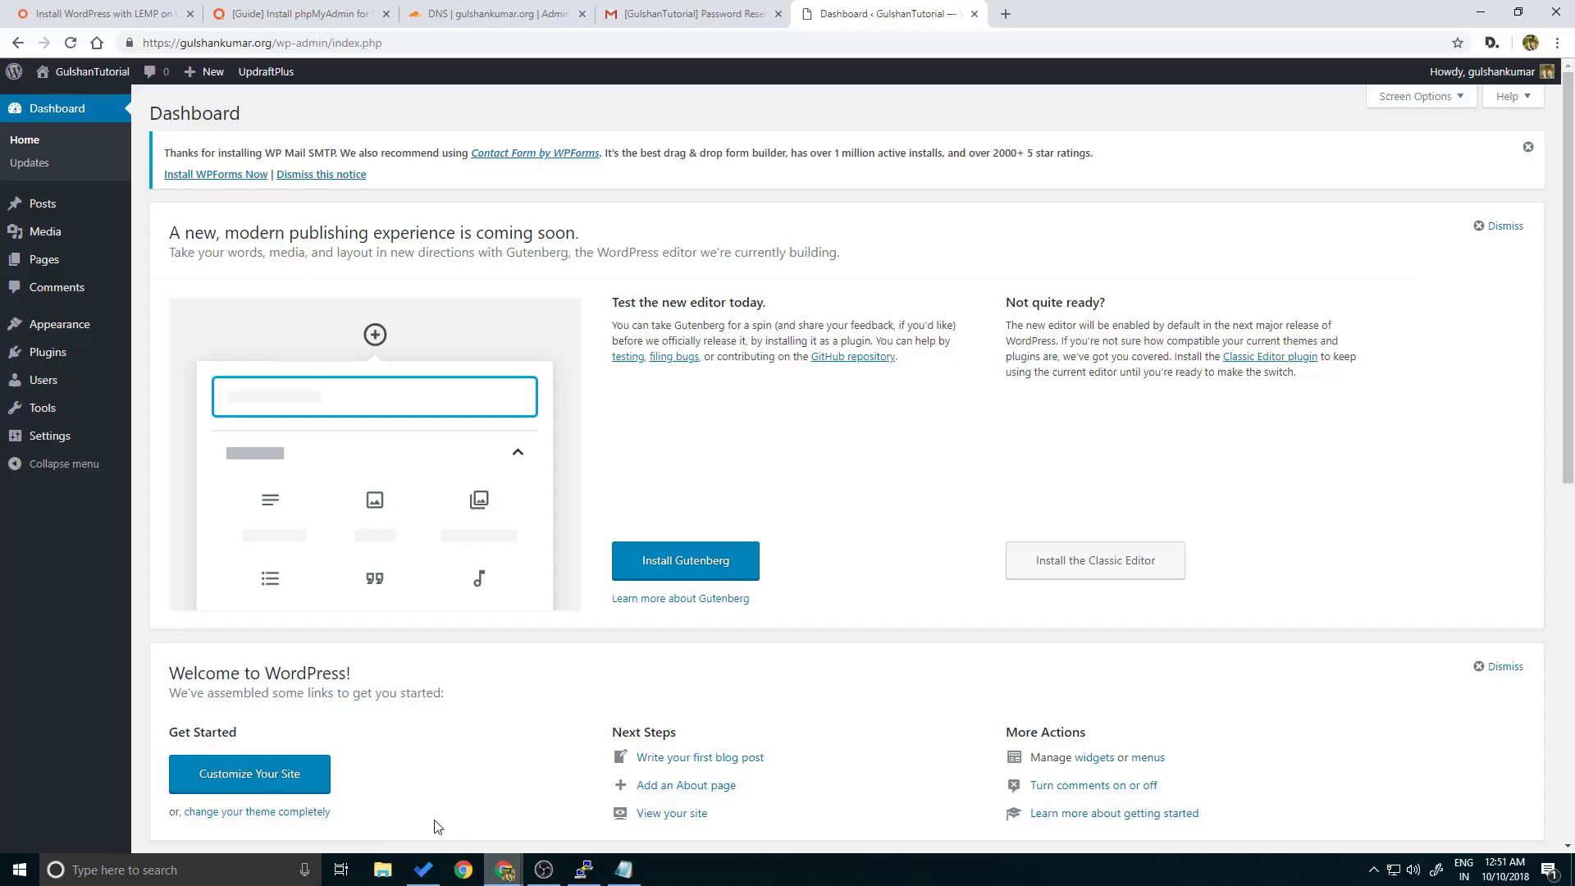
{"action": "left_click", "coordinate": [1006, 14]}
{"action": "type", "text": "http/"}
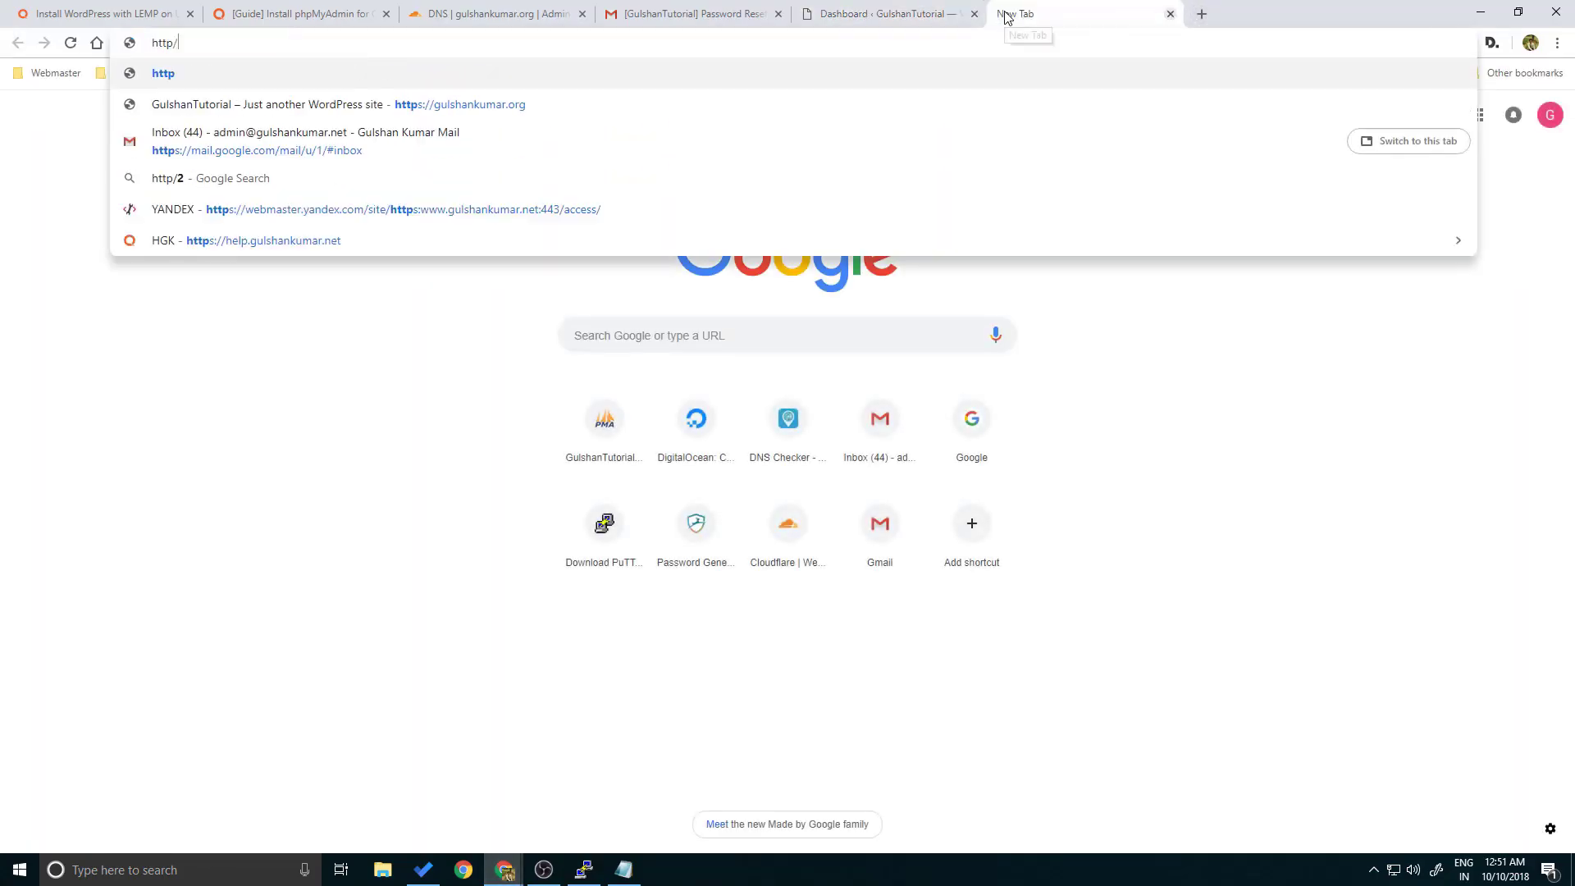
{"action": "type", "text": "2 di"}
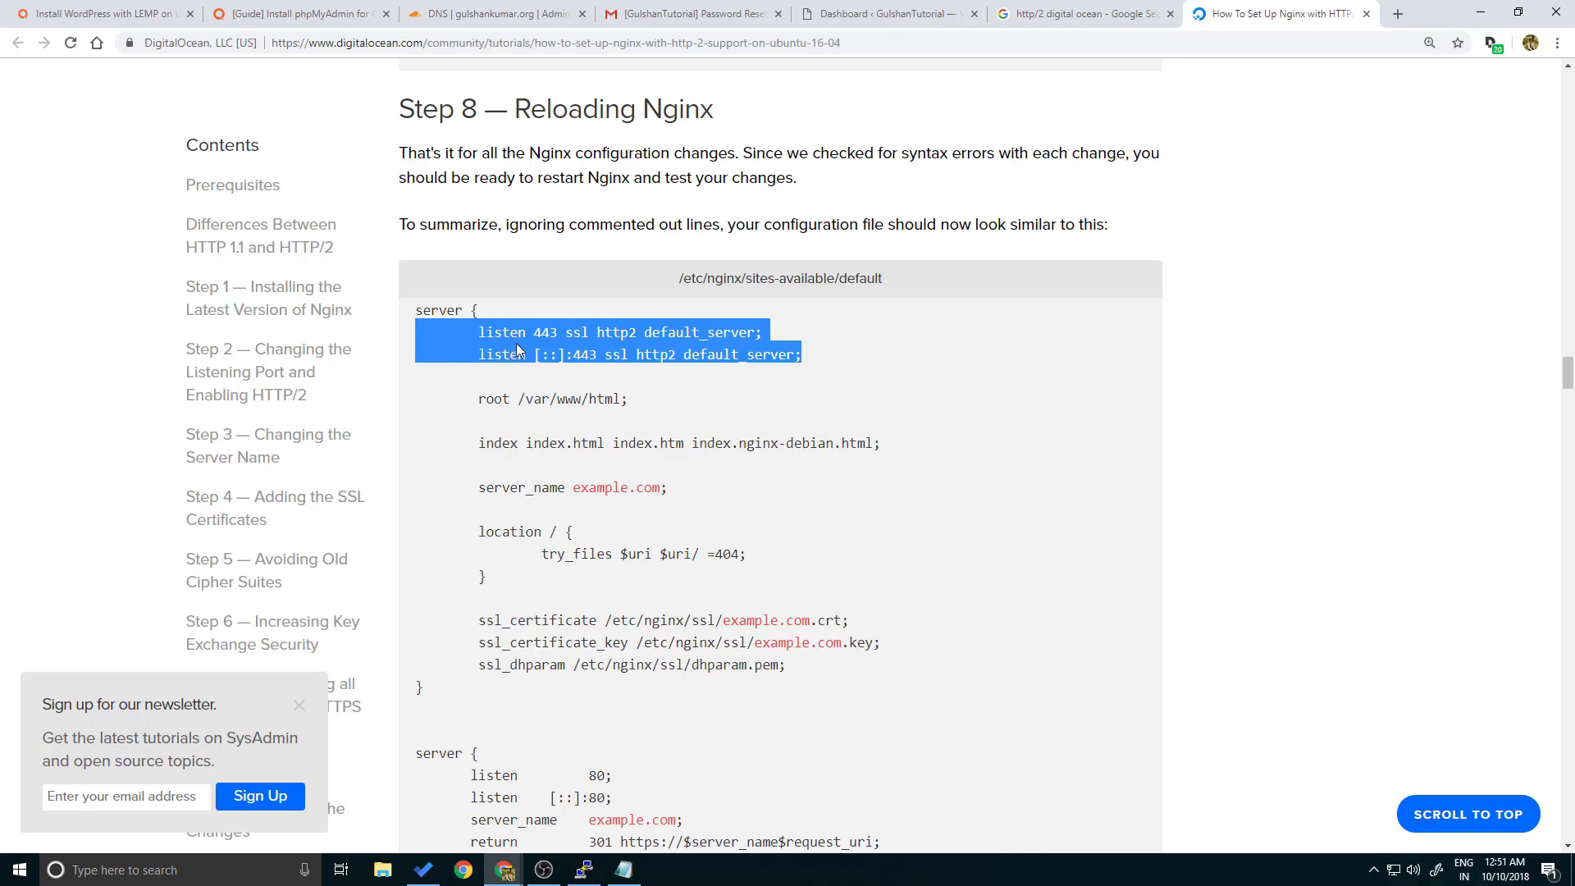
{"action": "left_click", "coordinate": [595, 338]}
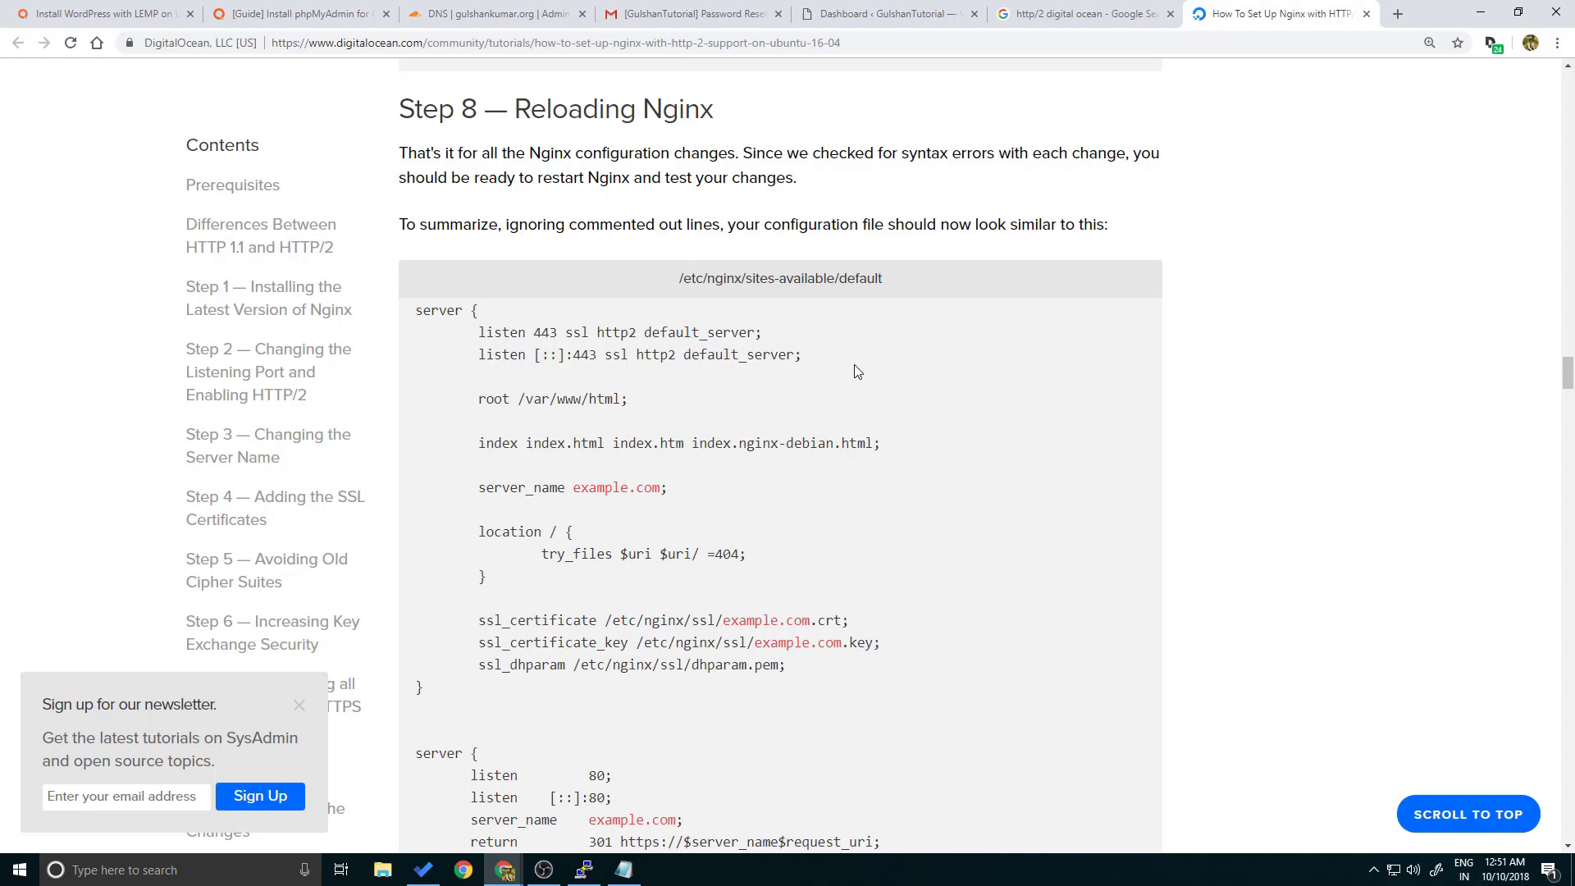
{"action": "left_click_drag", "start_coordinate": [845, 357], "coordinate": [417, 335]}
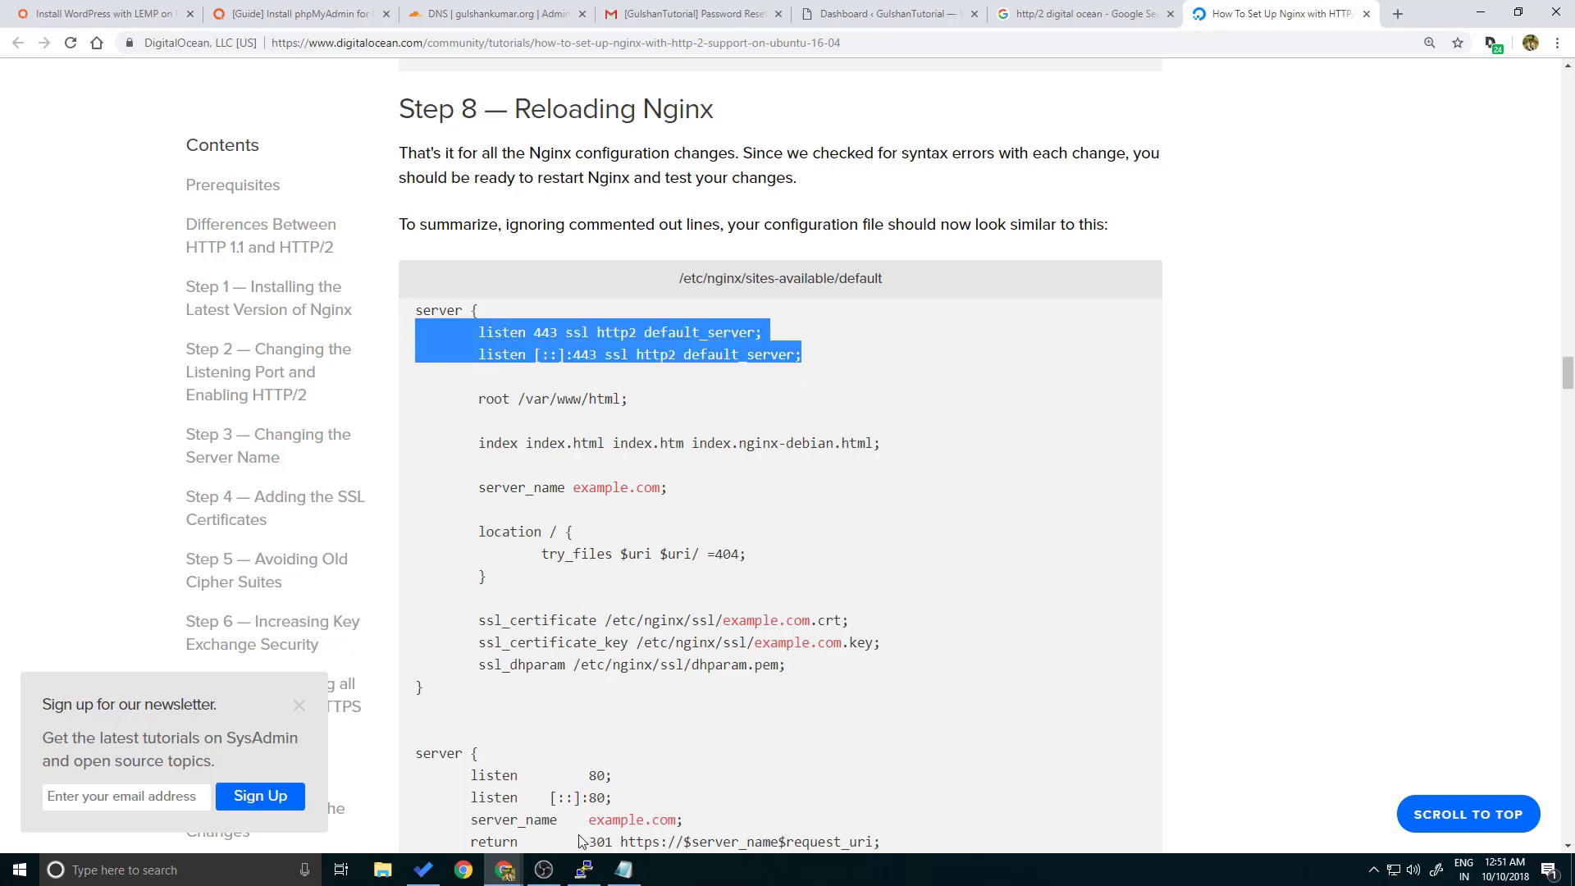
{"action": "left_click", "coordinate": [583, 871]}
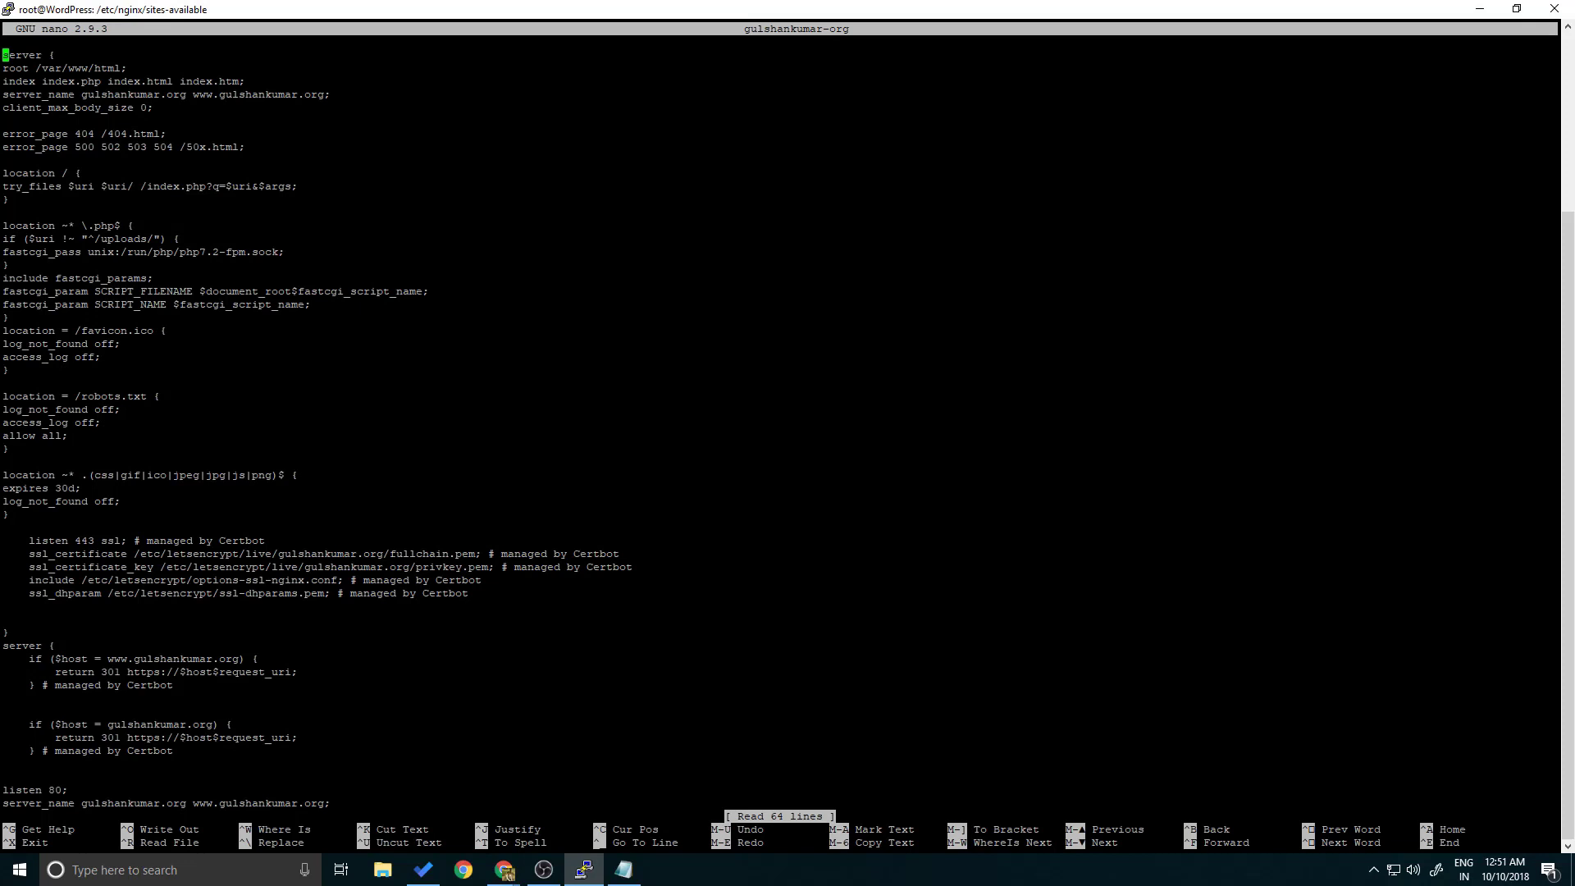
Move to the existing listen 443 ssl line and erase its ending
{"action": "key", "text": "Down"}
{"action": "key", "text": "Down"}
{"action": "key", "text": "Down"}
{"action": "key", "text": "Down"}
{"action": "key", "text": "Down"}
{"action": "key", "text": "Down"}
{"action": "key", "text": "Down"}
{"action": "key", "text": "Down"}
{"action": "key", "text": "Up"}
{"action": "key", "text": "Up"}
{"action": "key", "text": "Up"}
{"action": "key", "text": "Up"}
{"action": "key", "text": "Up"}
{"action": "key", "text": "Up"}
{"action": "key", "text": "Up"}
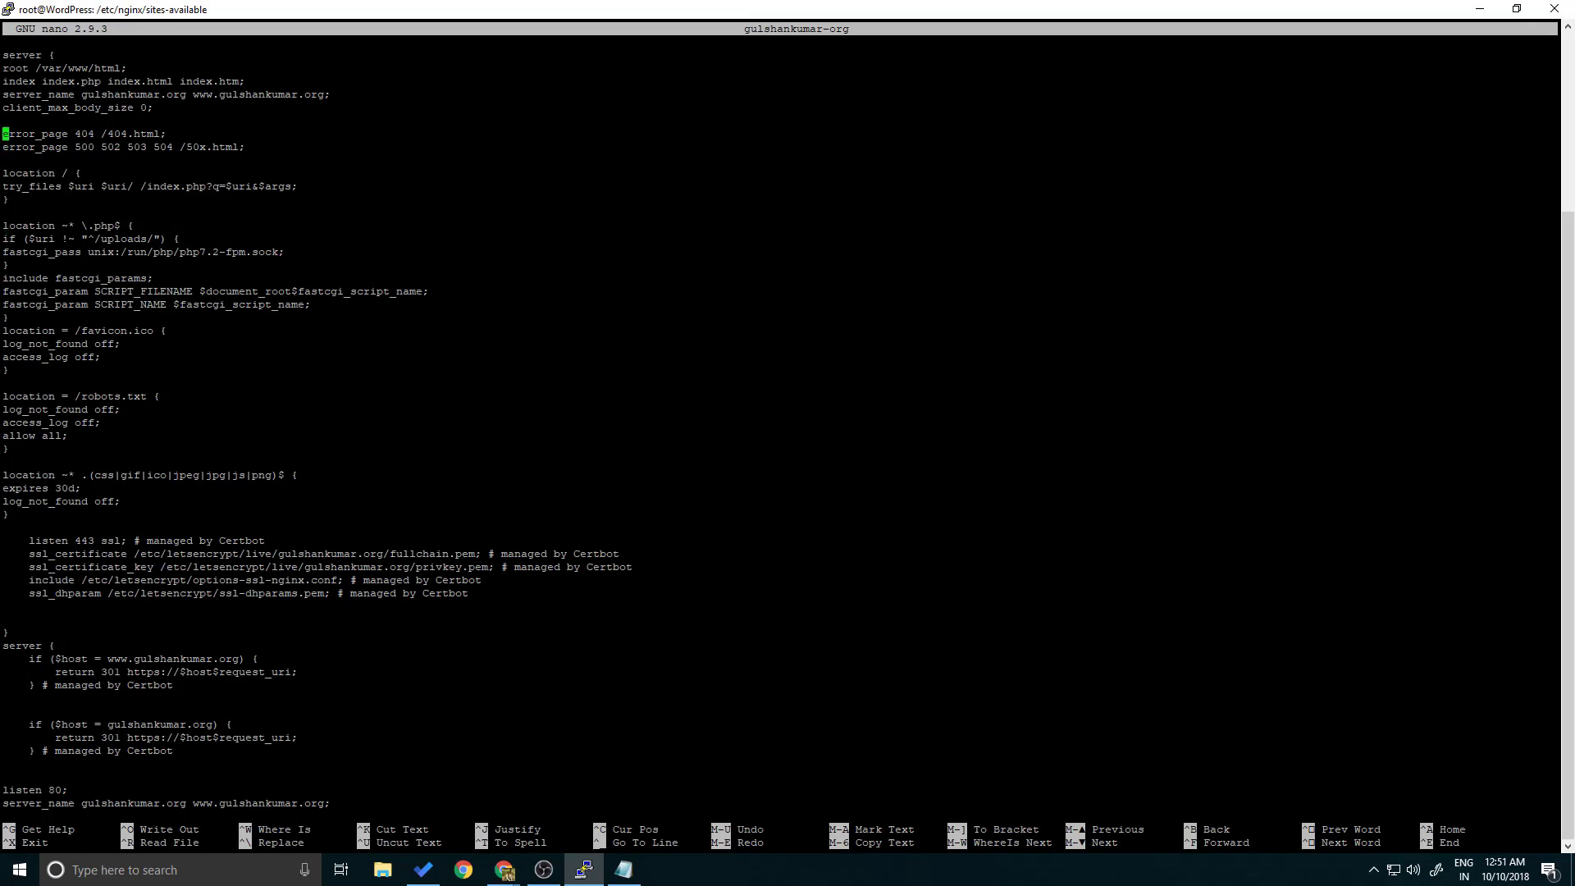
{"action": "key", "text": "Up"}
{"action": "key", "text": "Up"}
{"action": "key", "text": "Up"}
{"action": "key", "text": "Up"}
{"action": "key", "text": "Up"}
{"action": "key", "text": "Down"}
{"action": "left_click", "coordinate": [260, 541]}
{"action": "key", "text": "Right"}
{"action": "key", "text": "Right"}
{"action": "key", "text": "Left"}
{"action": "key", "text": "BackSpace"}
{"action": "key", "text": "BackSpace"}
{"action": "key", "text": "BackSpace"}
{"action": "key", "text": "BackSpace"}
{"action": "key", "text": "BackSpace"}
{"action": "key", "text": "BackSpace"}
{"action": "key", "text": "BackSpace"}
{"action": "key", "text": "BackSpace"}
{"action": "key", "text": "BackSpace"}
{"action": "key", "text": "BackSpace"}
{"action": "key", "text": "BackSpace"}
{"action": "key", "text": "BackSpace"}
{"action": "key", "text": "BackSpace"}
{"action": "key", "text": "BackSpace"}
{"action": "key", "text": "BackSpace"}
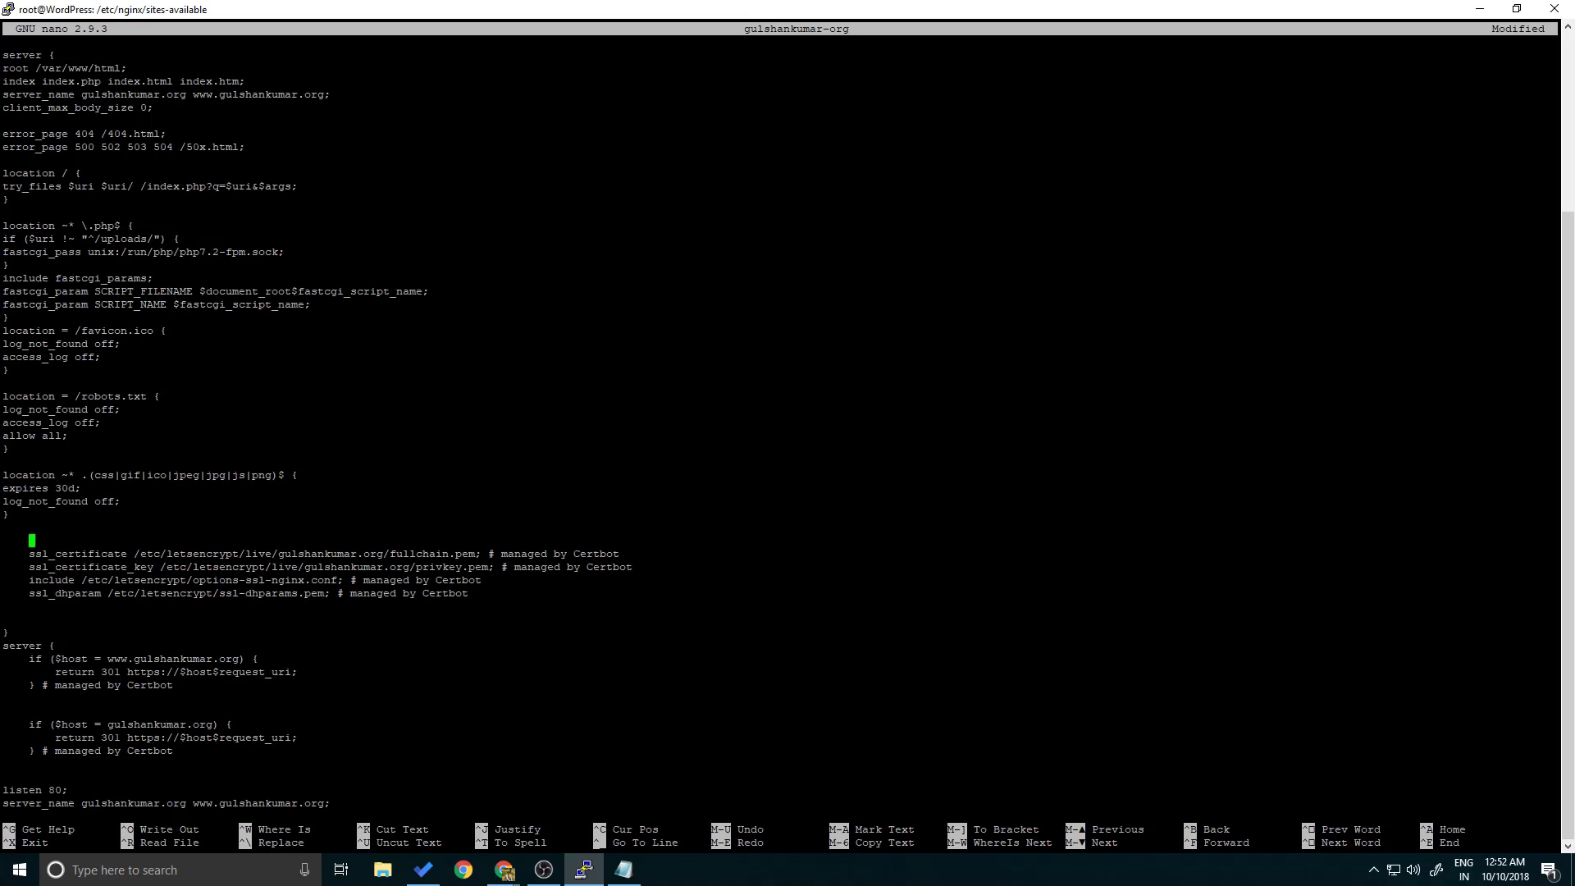
Paste both 'listen 443 ssl http2 default_server;' lines and save gulshankumar-org
{"action": "type", "text": "listen 443 ssl http2 default_server;         listen [::]:443 ssl http2 default_server;"}
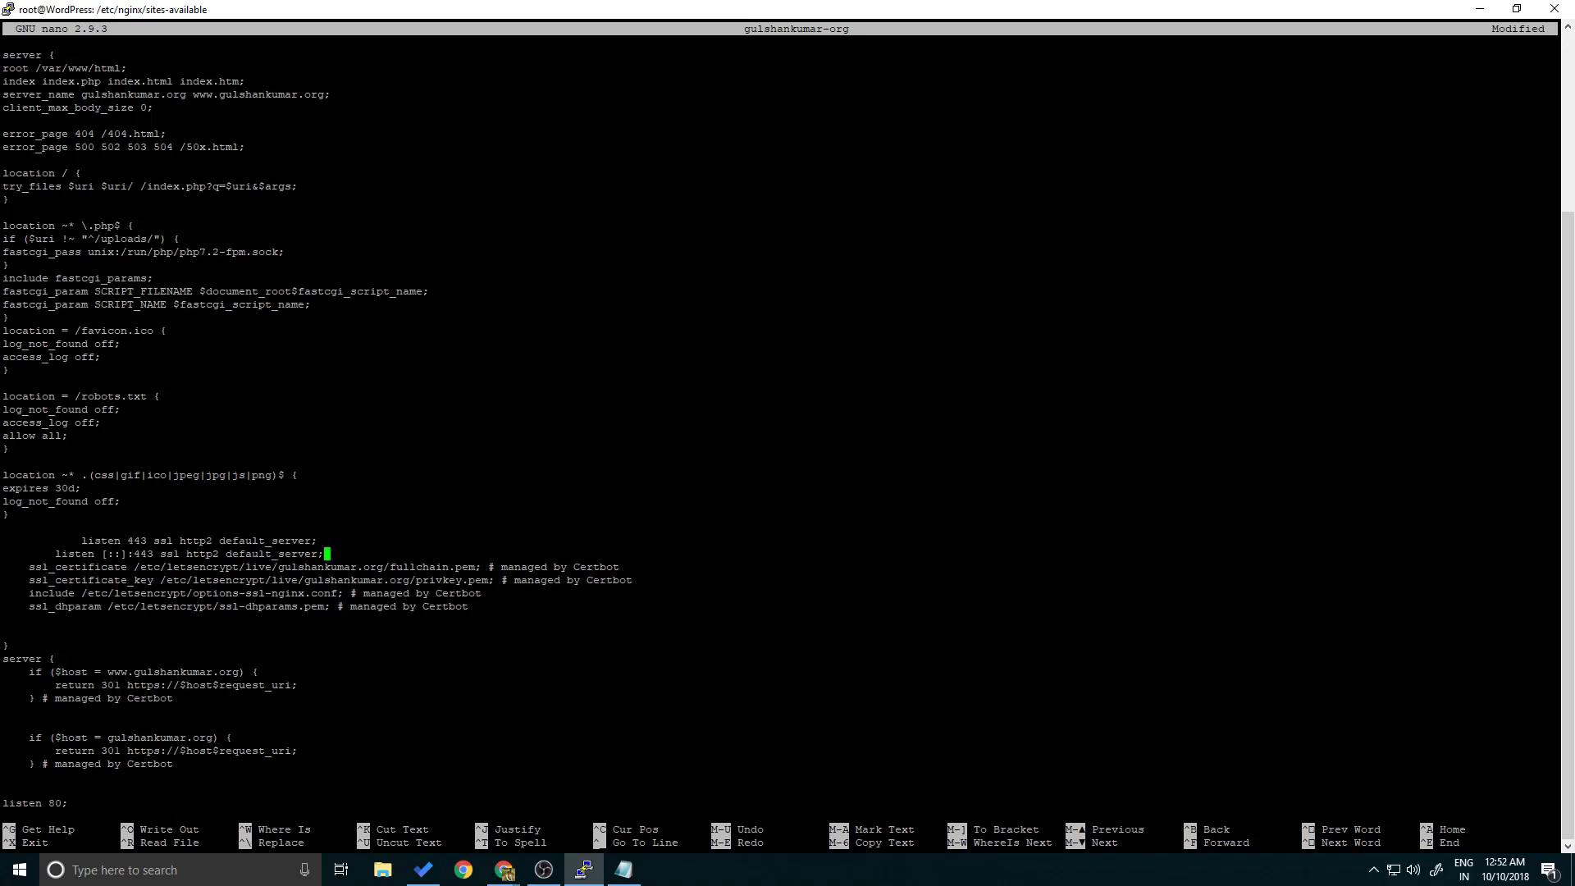
{"action": "key", "text": "Up"}
{"action": "key", "text": "Left"}
{"action": "key", "text": "Left"}
{"action": "key", "text": "Left"}
{"action": "key", "text": "Left"}
{"action": "key", "text": "Right"}
{"action": "key", "text": "Right"}
{"action": "key", "text": "Right"}
{"action": "key", "text": "Right"}
{"action": "key", "text": "Right"}
{"action": "key", "text": "Right"}
{"action": "key", "text": "ctrl+o"}
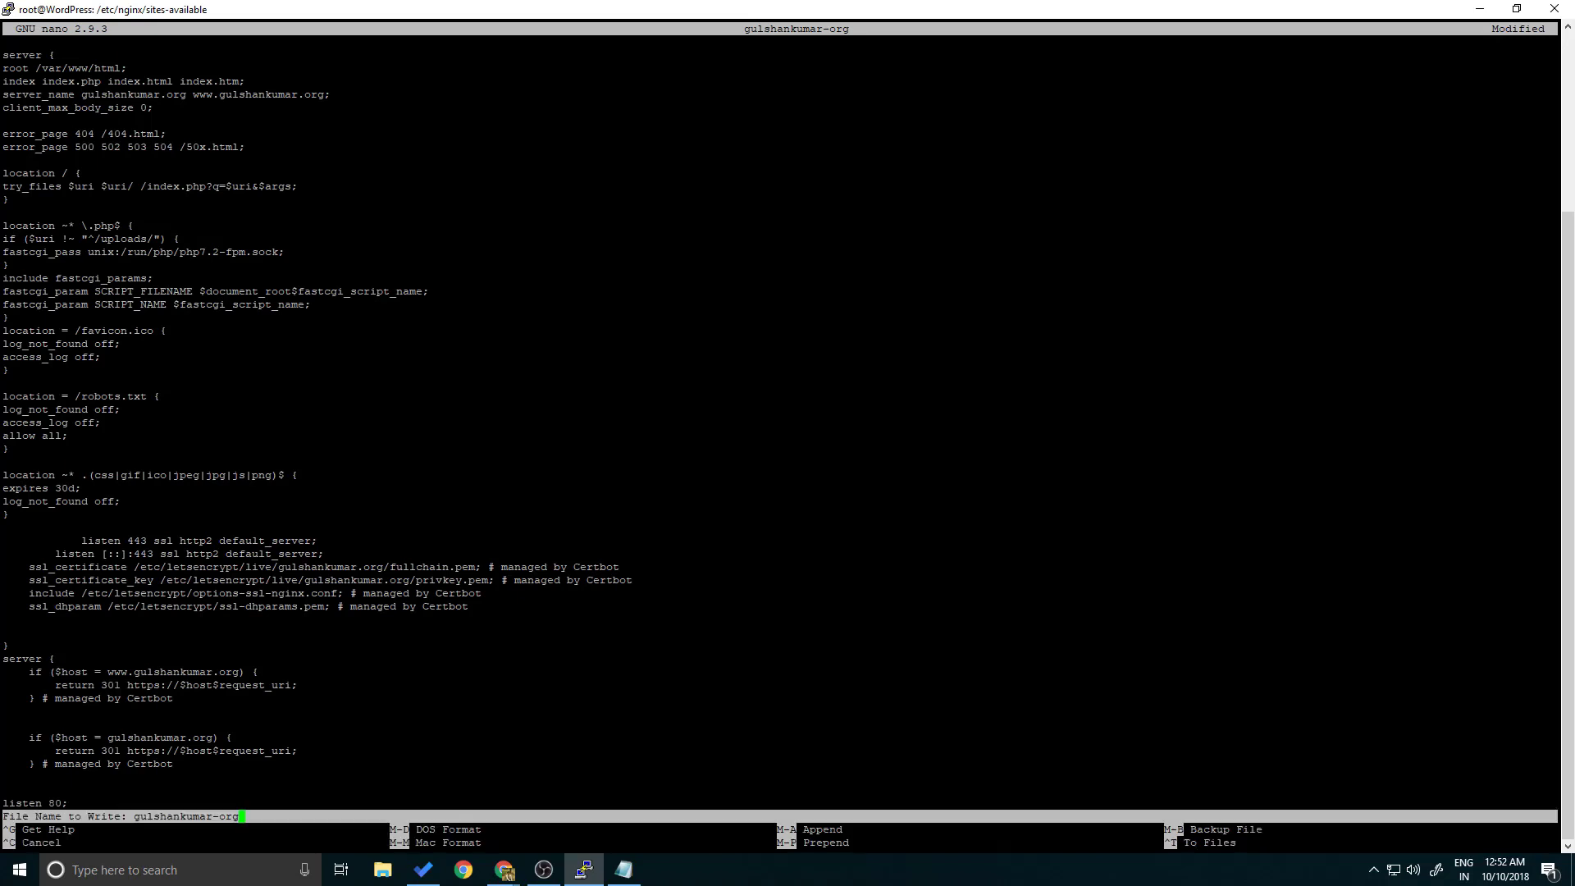
{"action": "key", "text": "Return"}
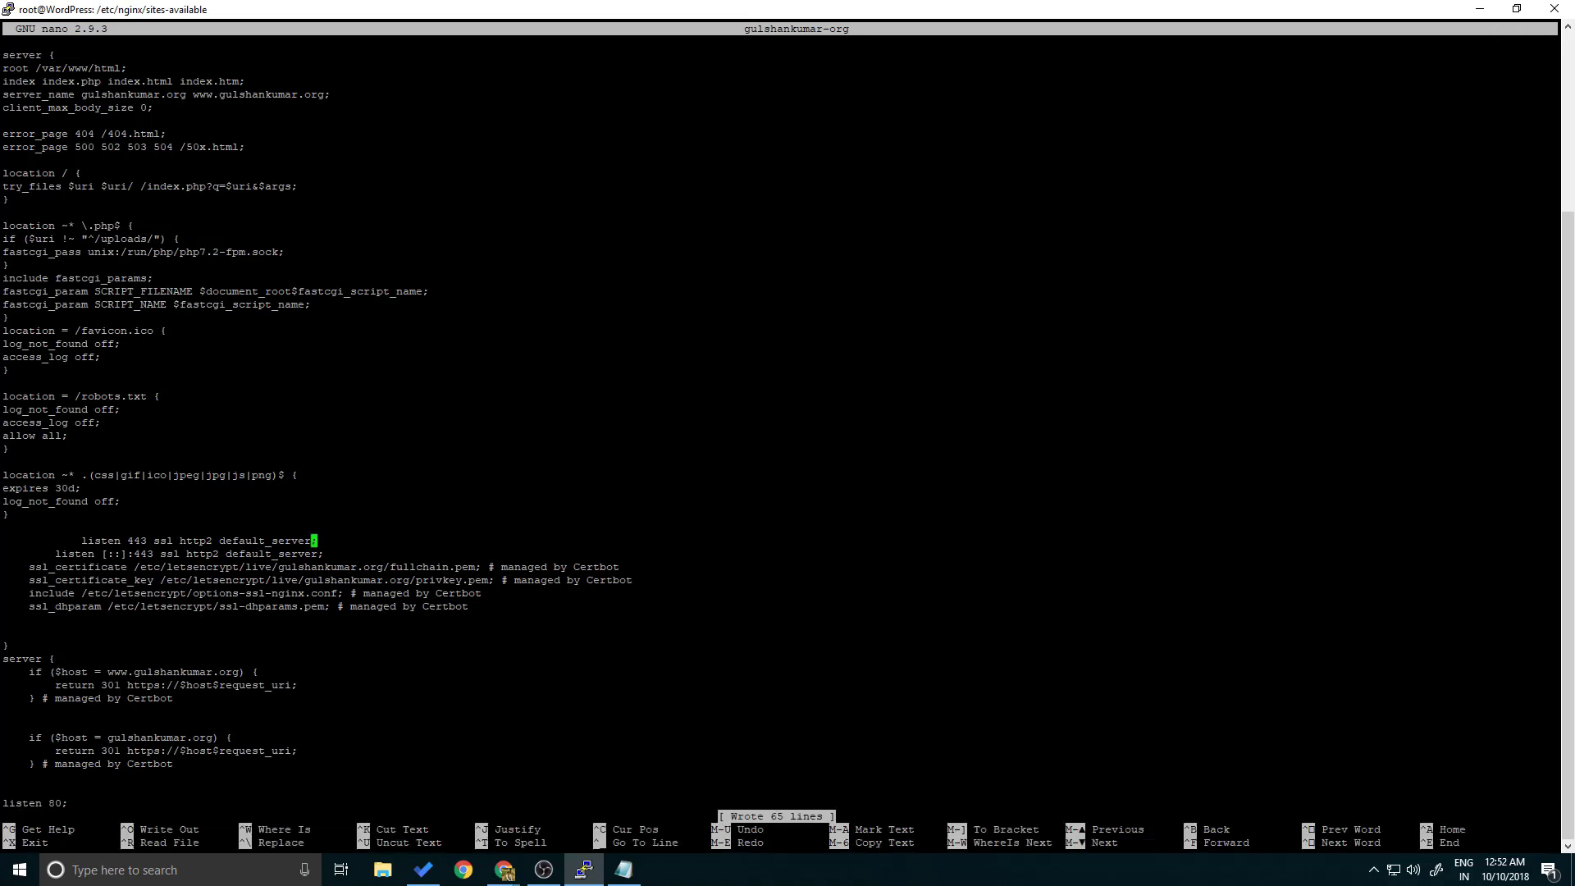
Exit nano, pass the 'nginx -t' syntax test, and run 'service nginx reload'
{"action": "key", "text": "ctrl+x"}
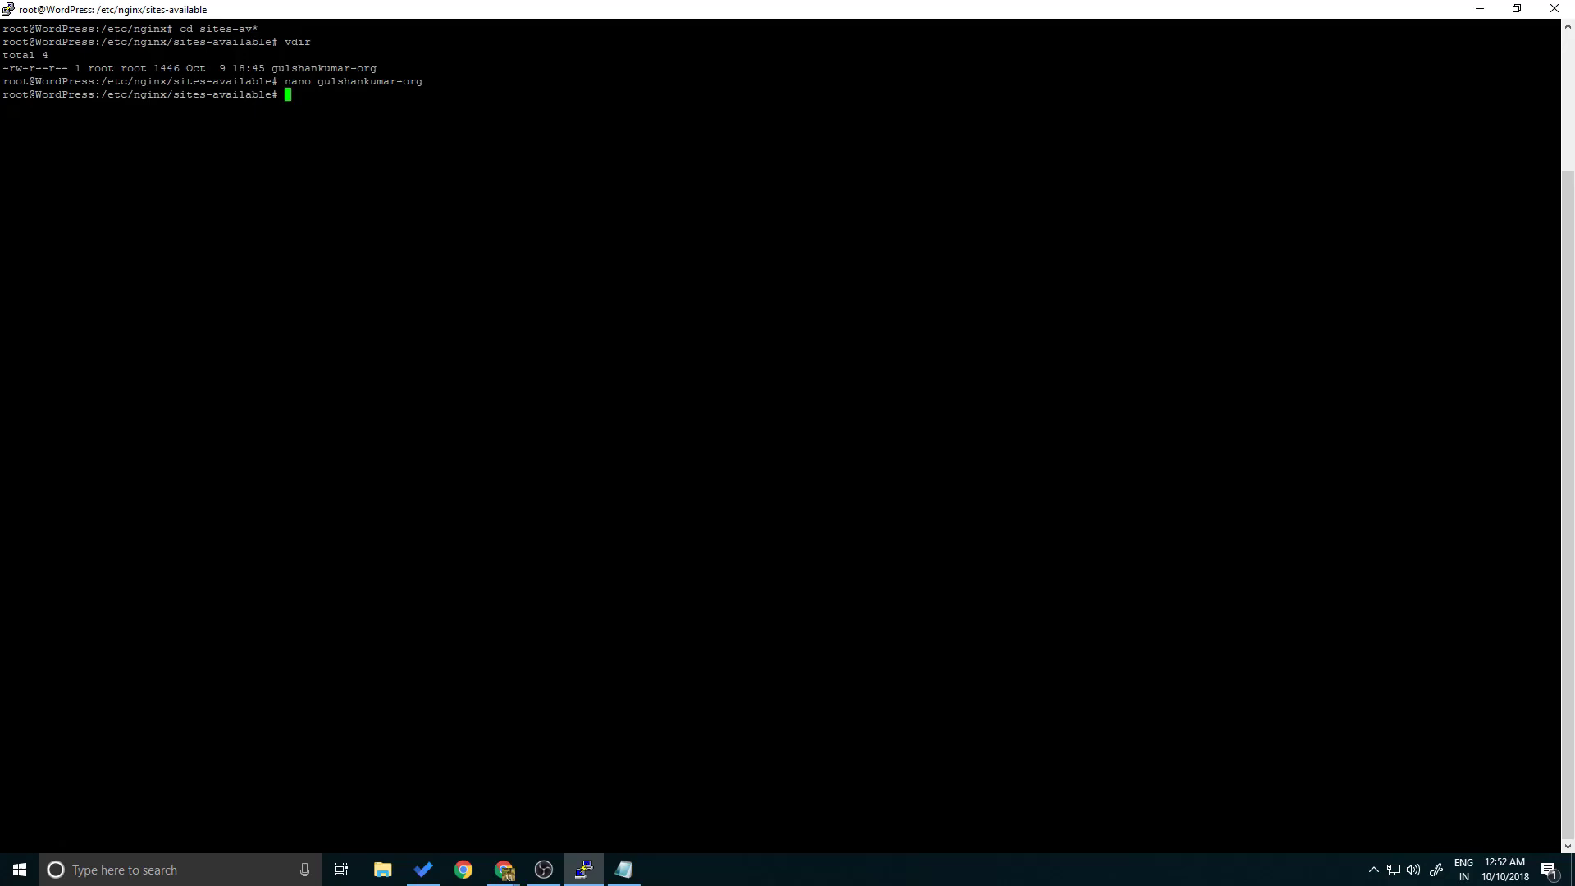
{"action": "type", "text": "ngin"}
{"action": "type", "text": "x -t"}
{"action": "key", "text": "Return"}
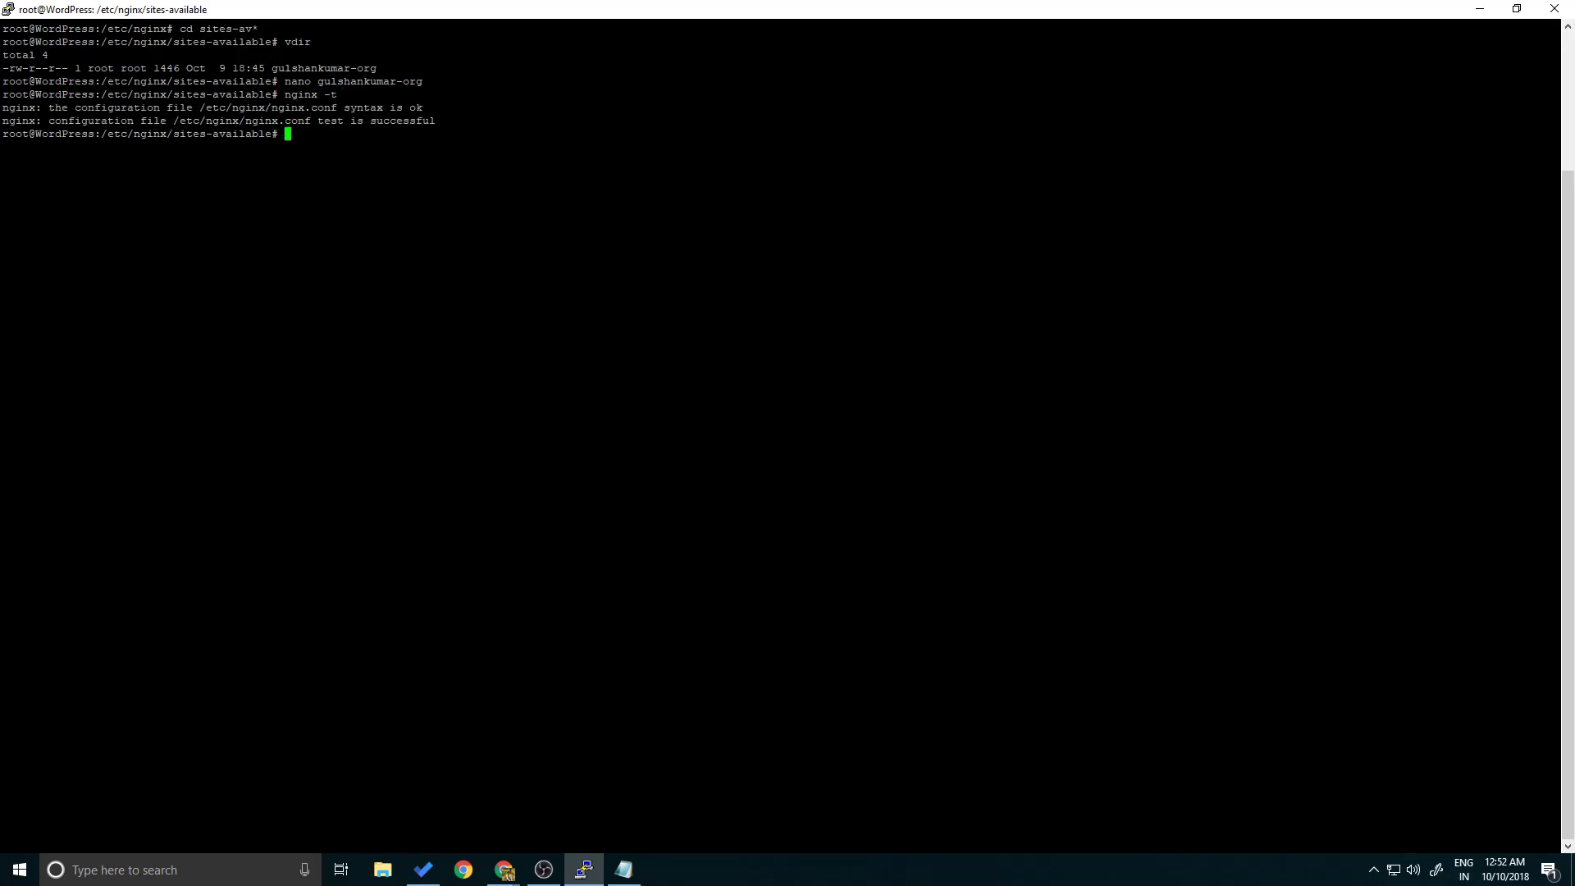
{"action": "type", "text": "service"}
{"action": "type", "text": " nginx rel"}
{"action": "type", "text": "oad"}
{"action": "key", "text": "Return"}
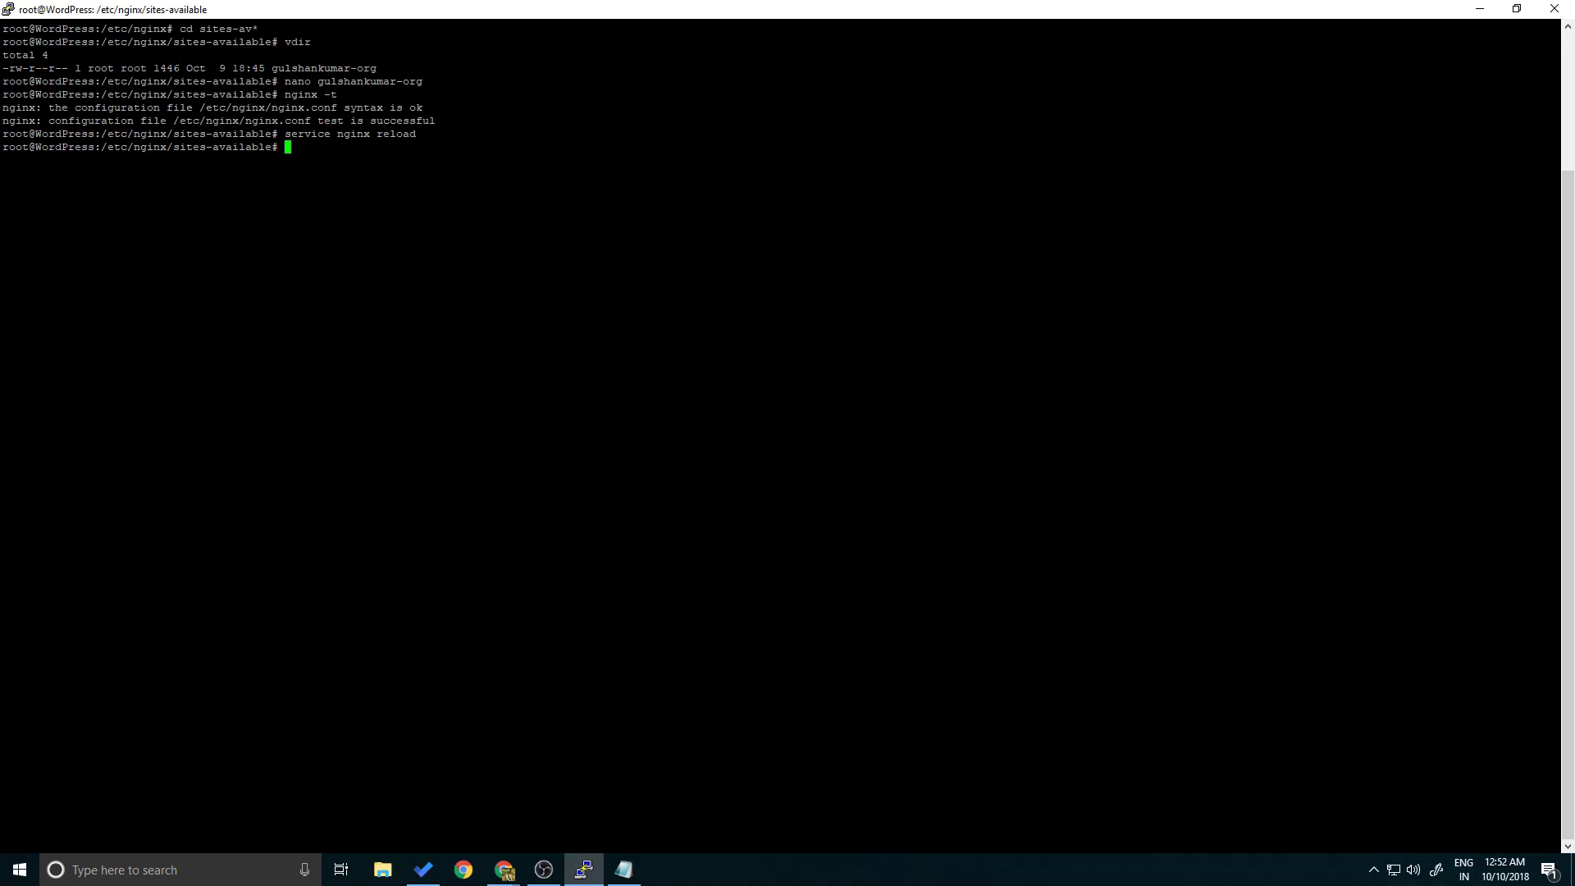
{"action": "mouse_move", "coordinate": [503, 869]}
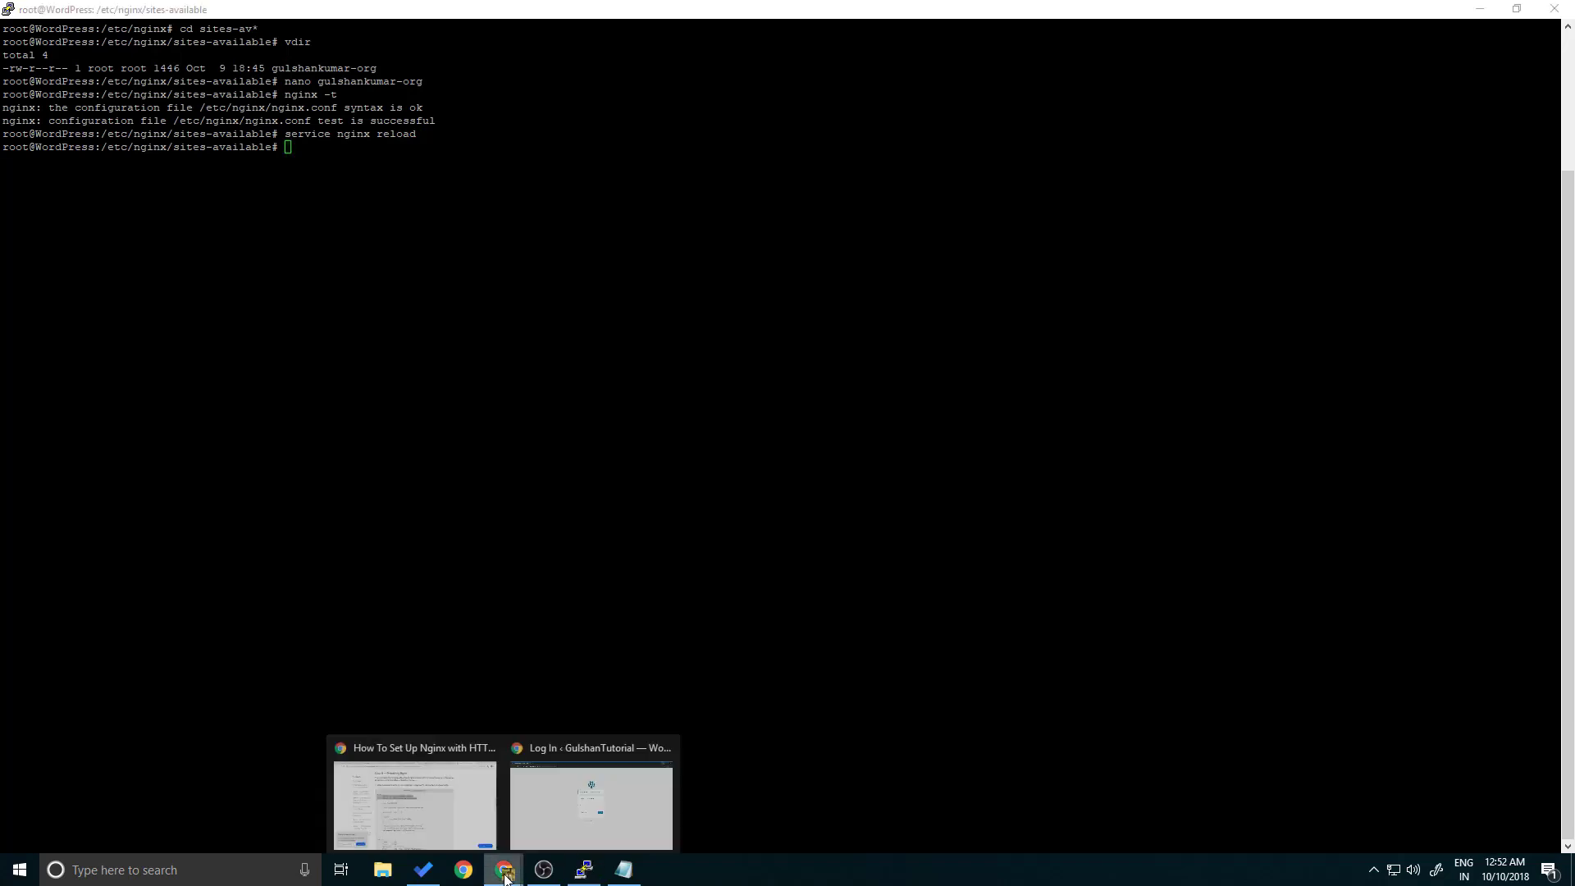
Bring Chrome forward and find the WordPress Dashboard tab among the open tabs
{"action": "left_click", "coordinate": [443, 817]}
{"action": "left_click", "coordinate": [301, 14]}
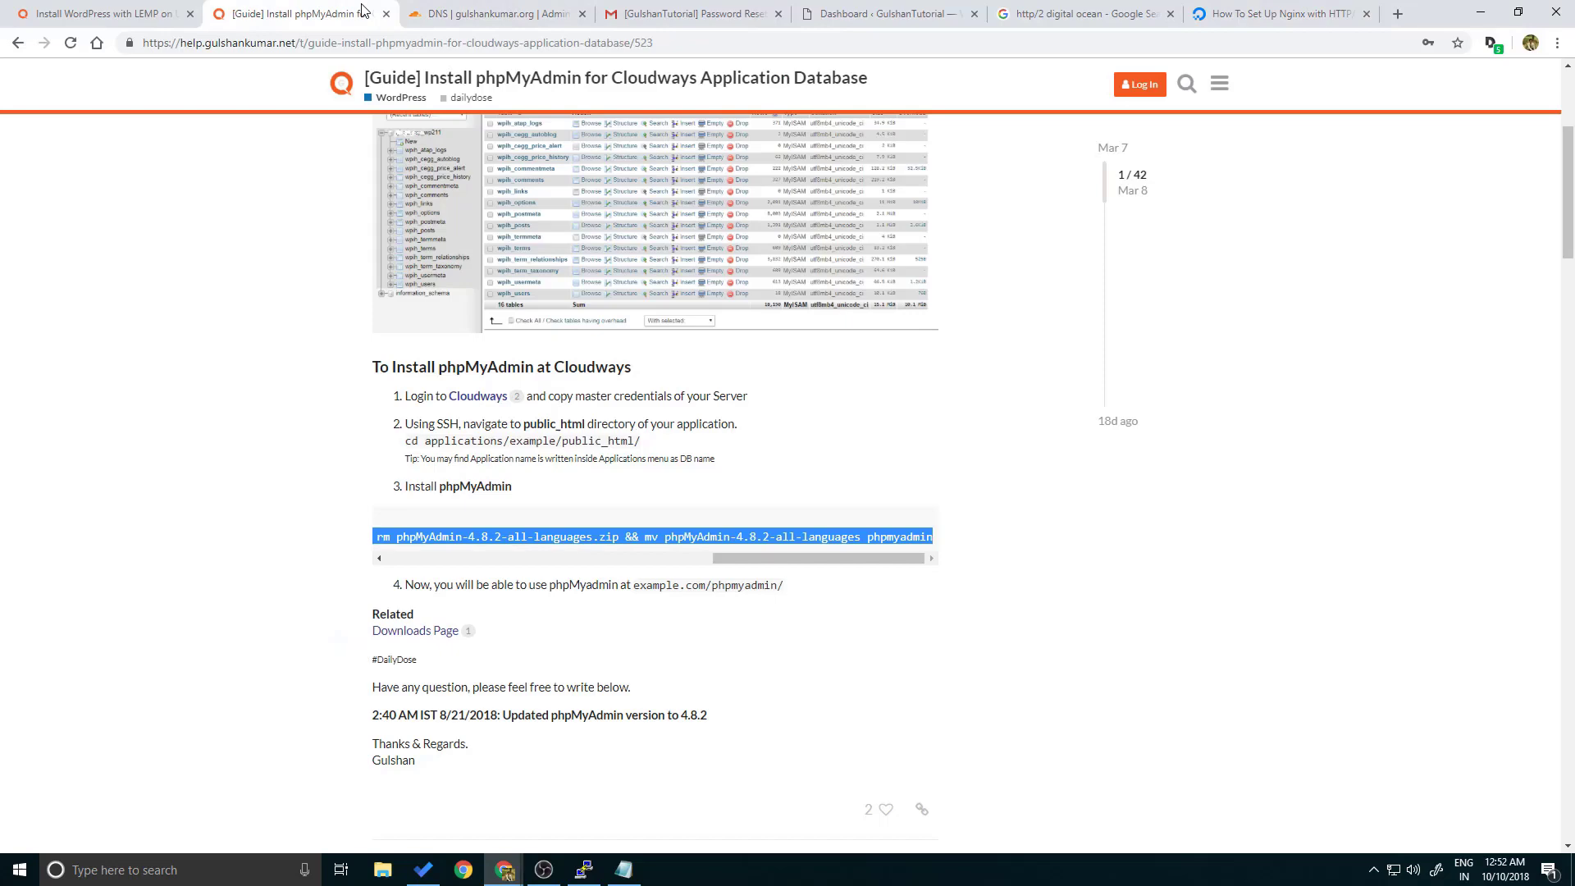
{"action": "left_click", "coordinate": [94, 10]}
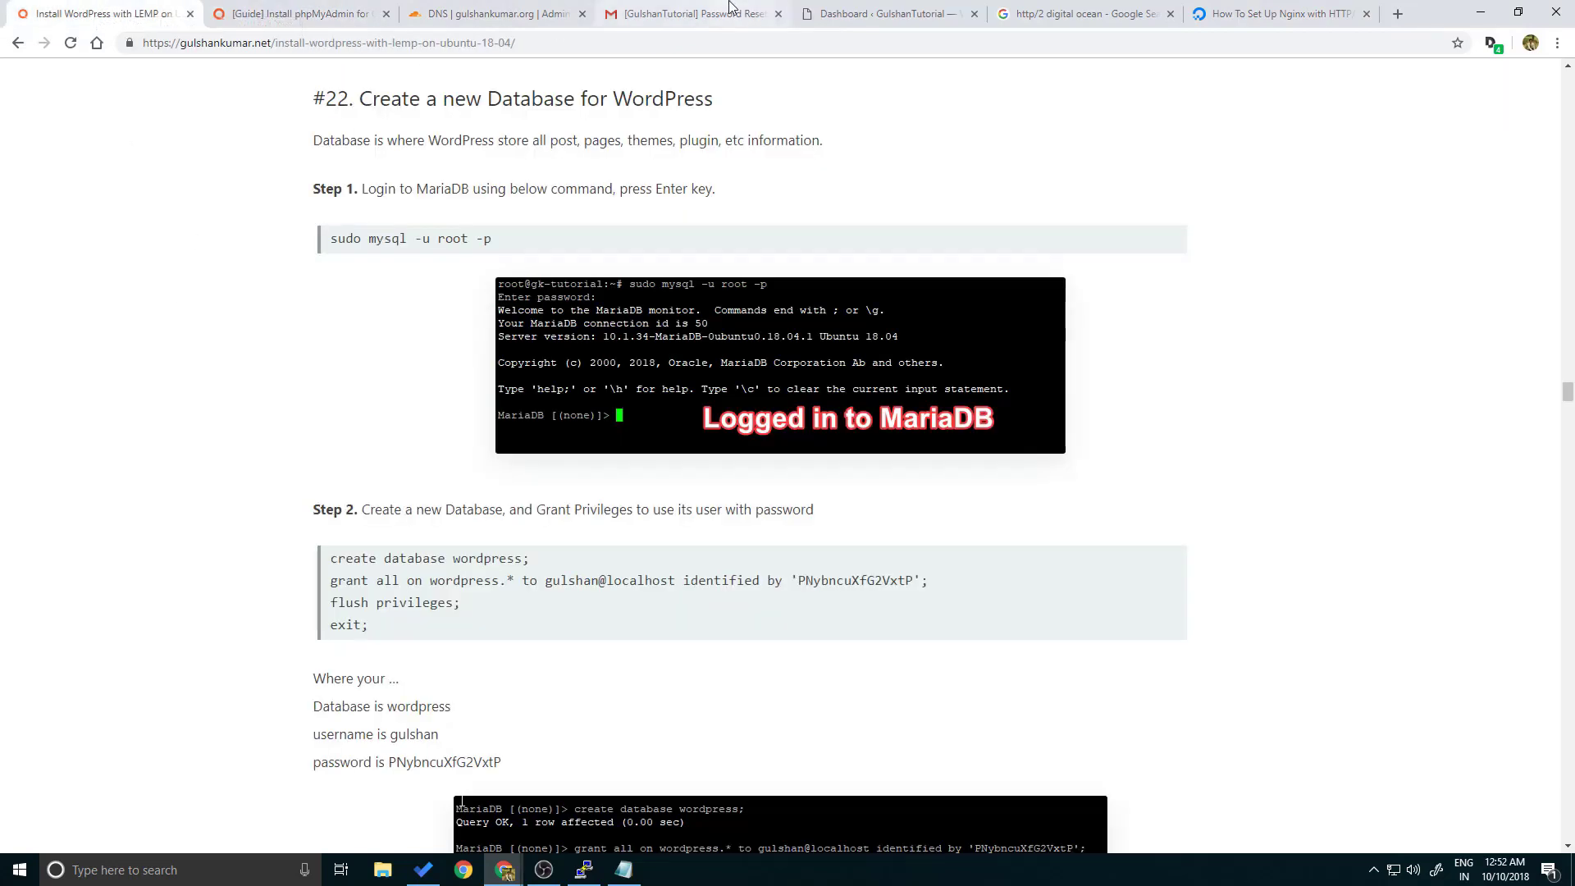
{"action": "left_click", "coordinate": [744, 14]}
{"action": "left_click", "coordinate": [847, 13]}
Reload the Dashboard with cache disabled in DevTools Network, confirming index.php uses h2
{"action": "right_click", "coordinate": [755, 441]}
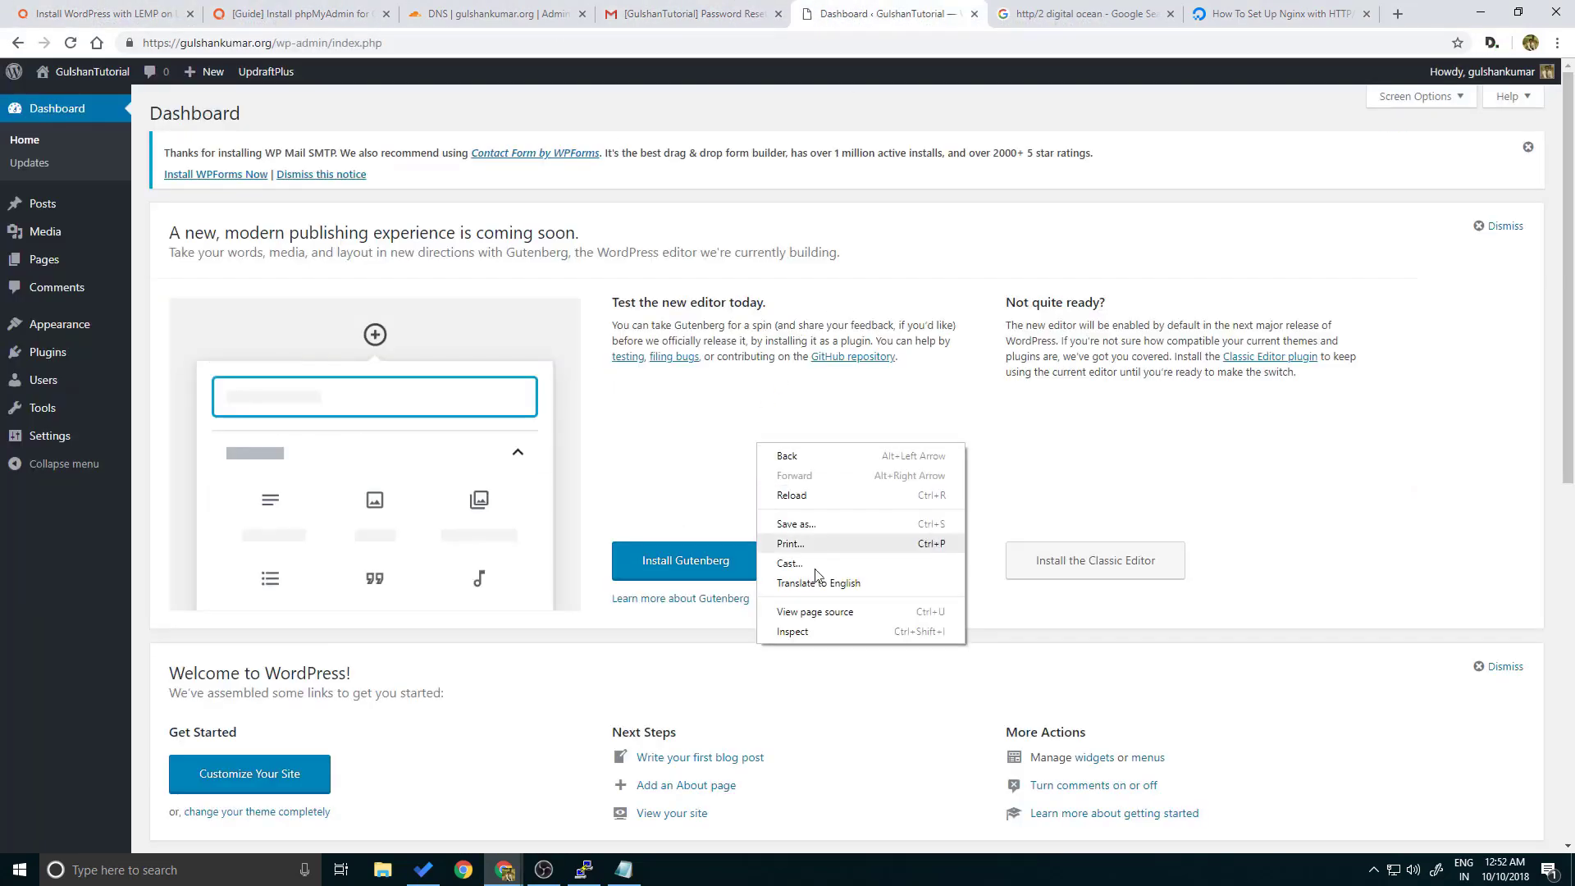
{"action": "left_click", "coordinate": [828, 629]}
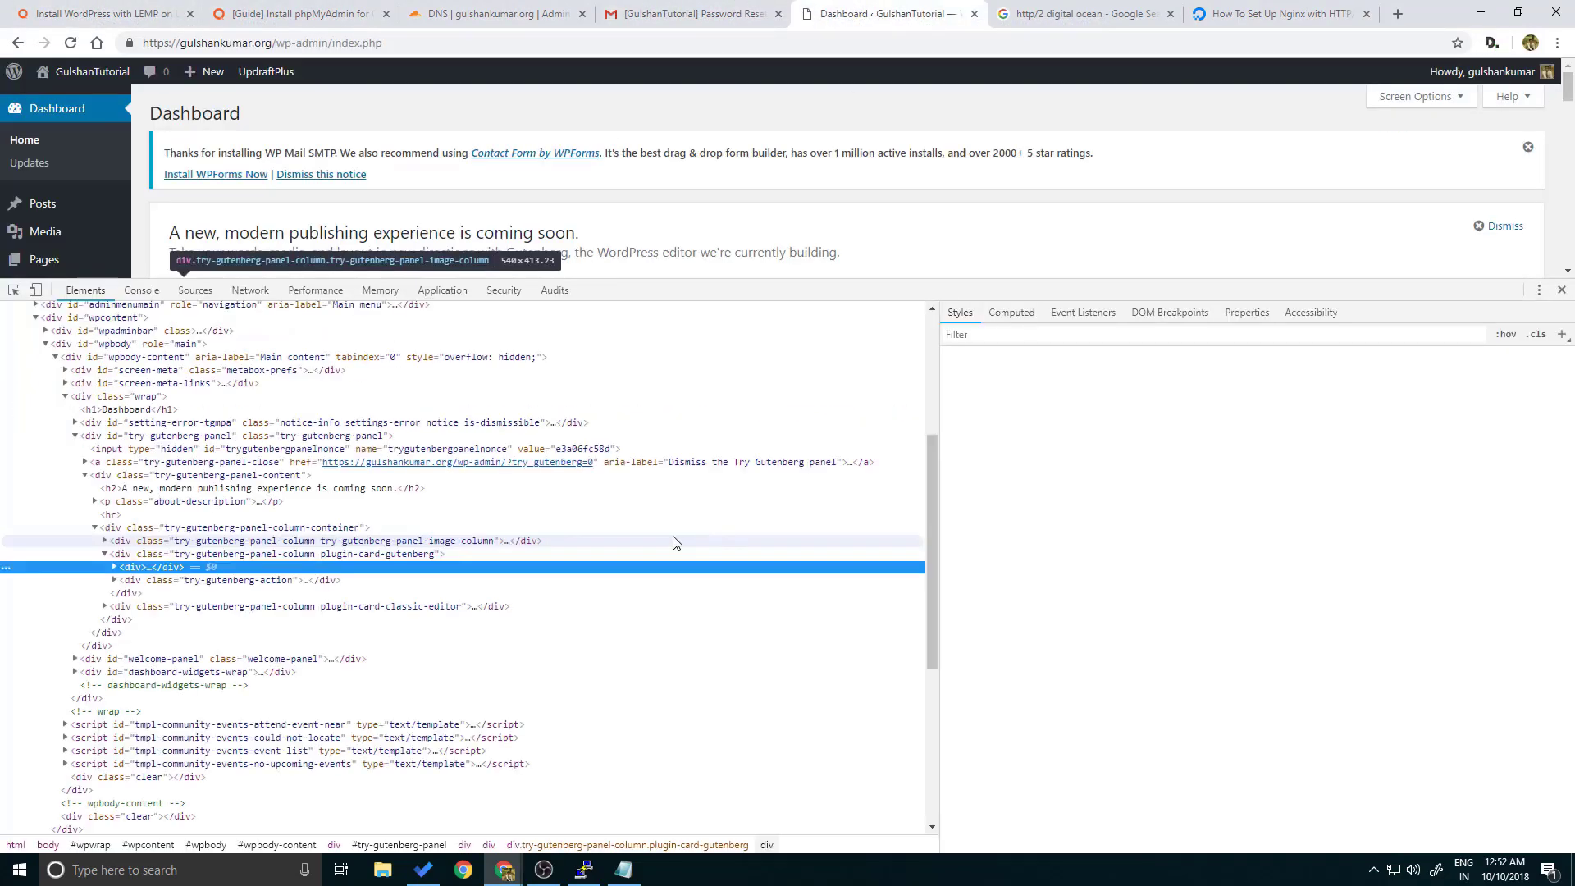
{"action": "left_click", "coordinate": [250, 290]}
{"action": "left_click", "coordinate": [455, 312]}
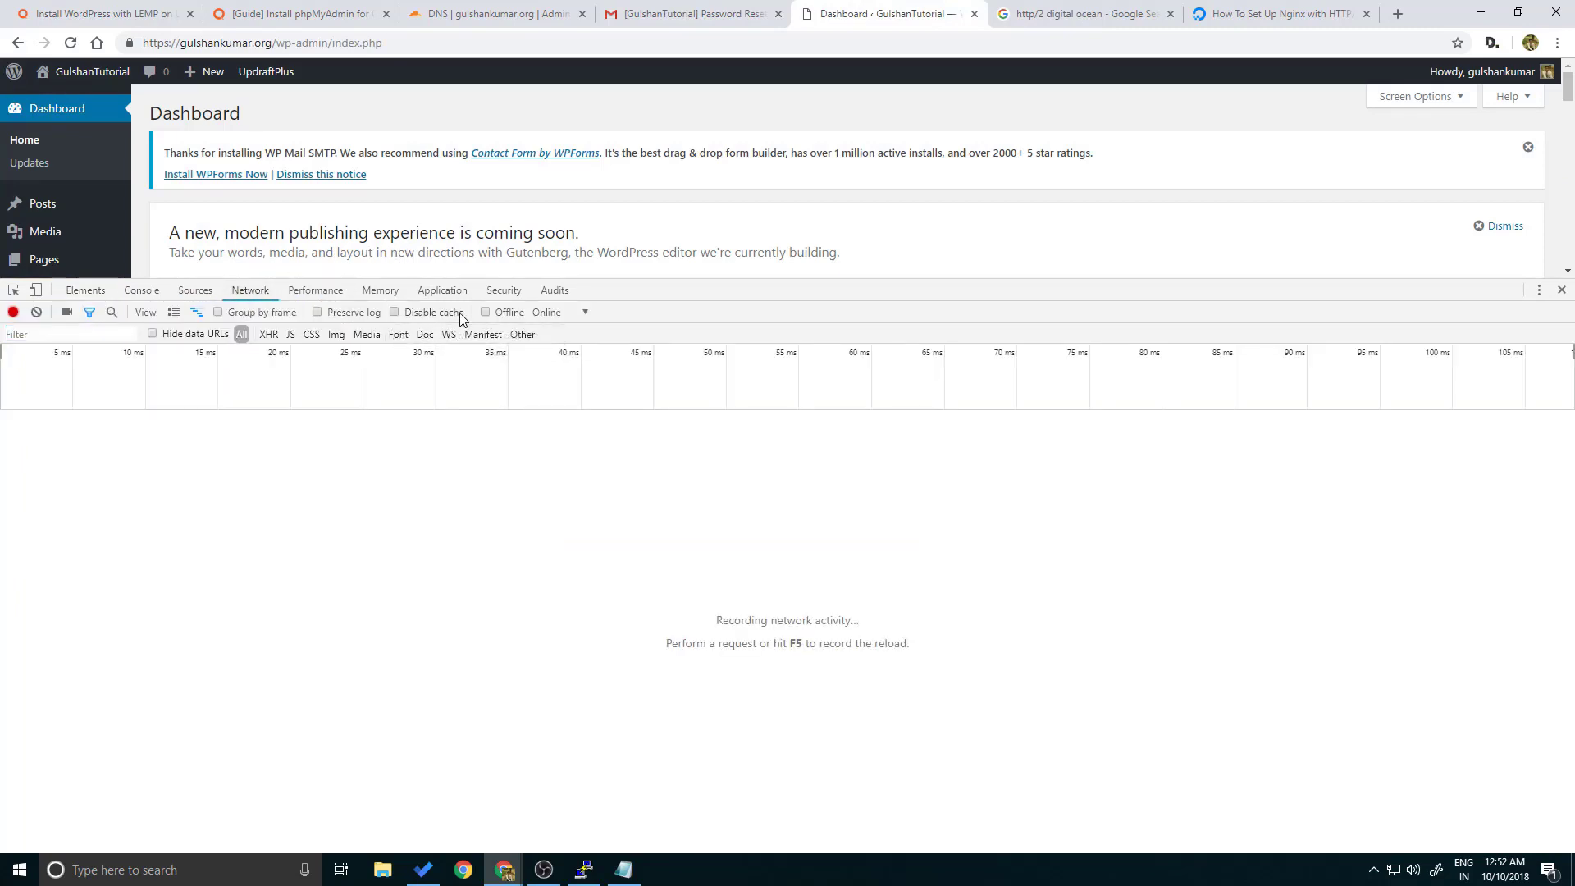
{"action": "key", "text": "F5"}
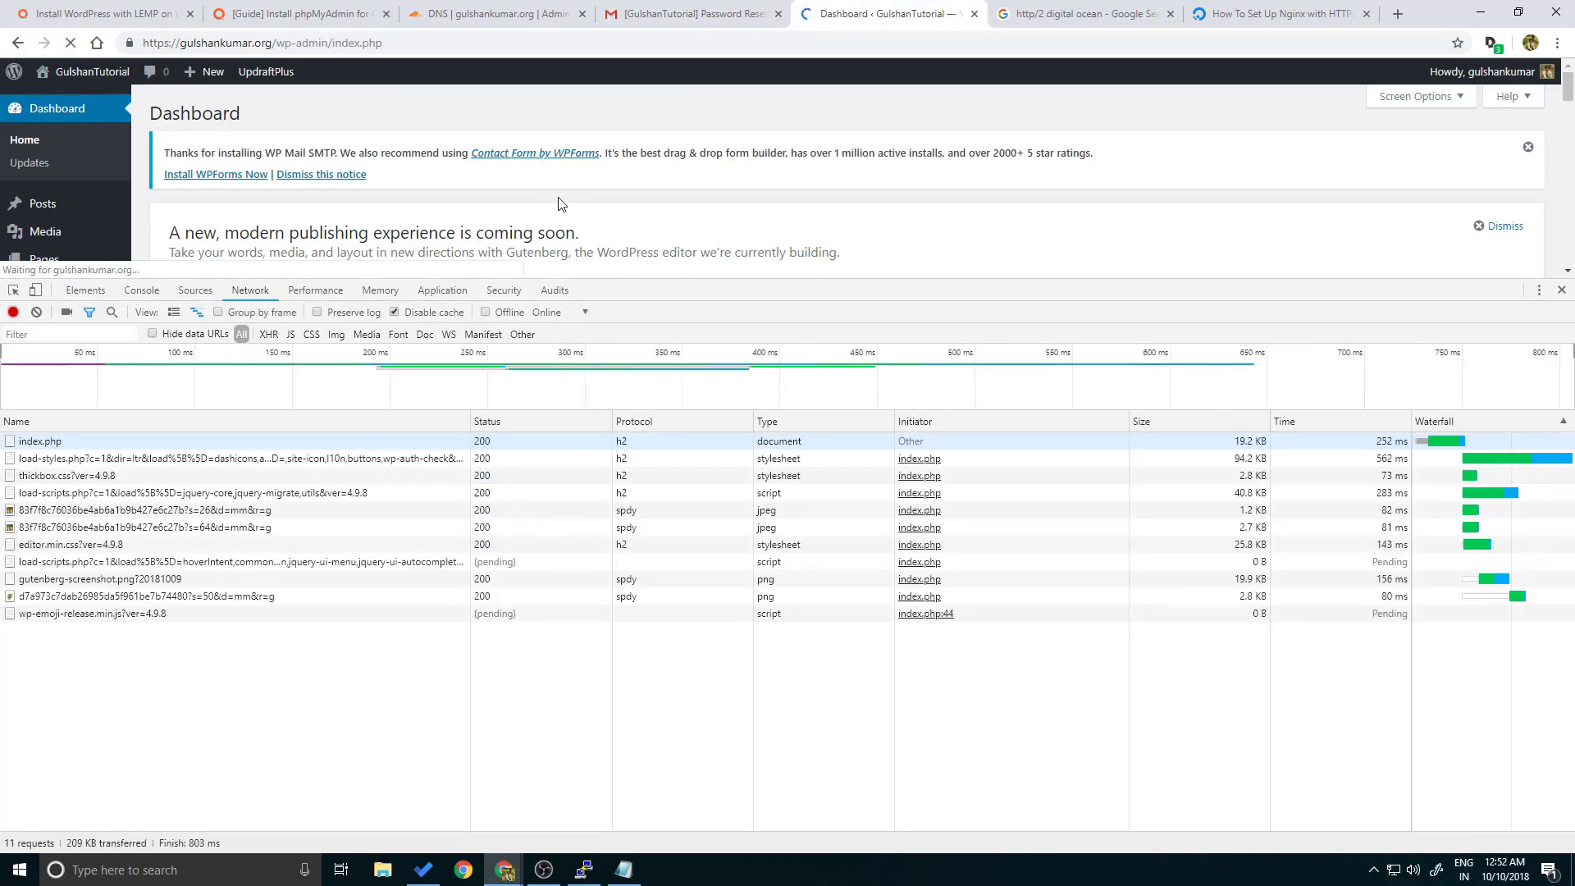
{"action": "left_click", "coordinate": [136, 444]}
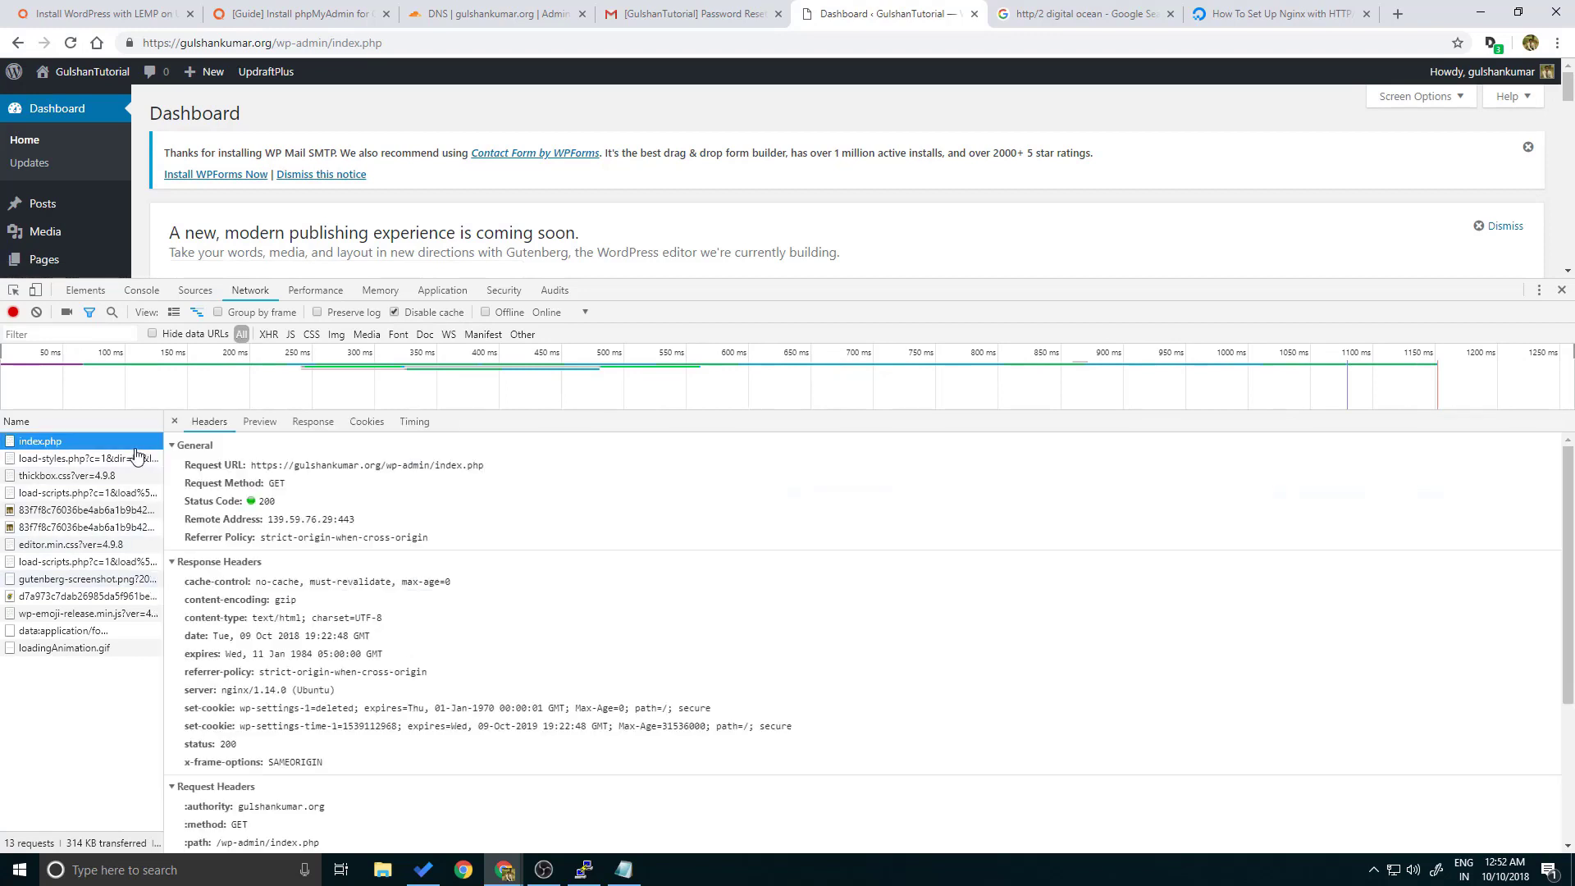
{"action": "left_click", "coordinate": [175, 421]}
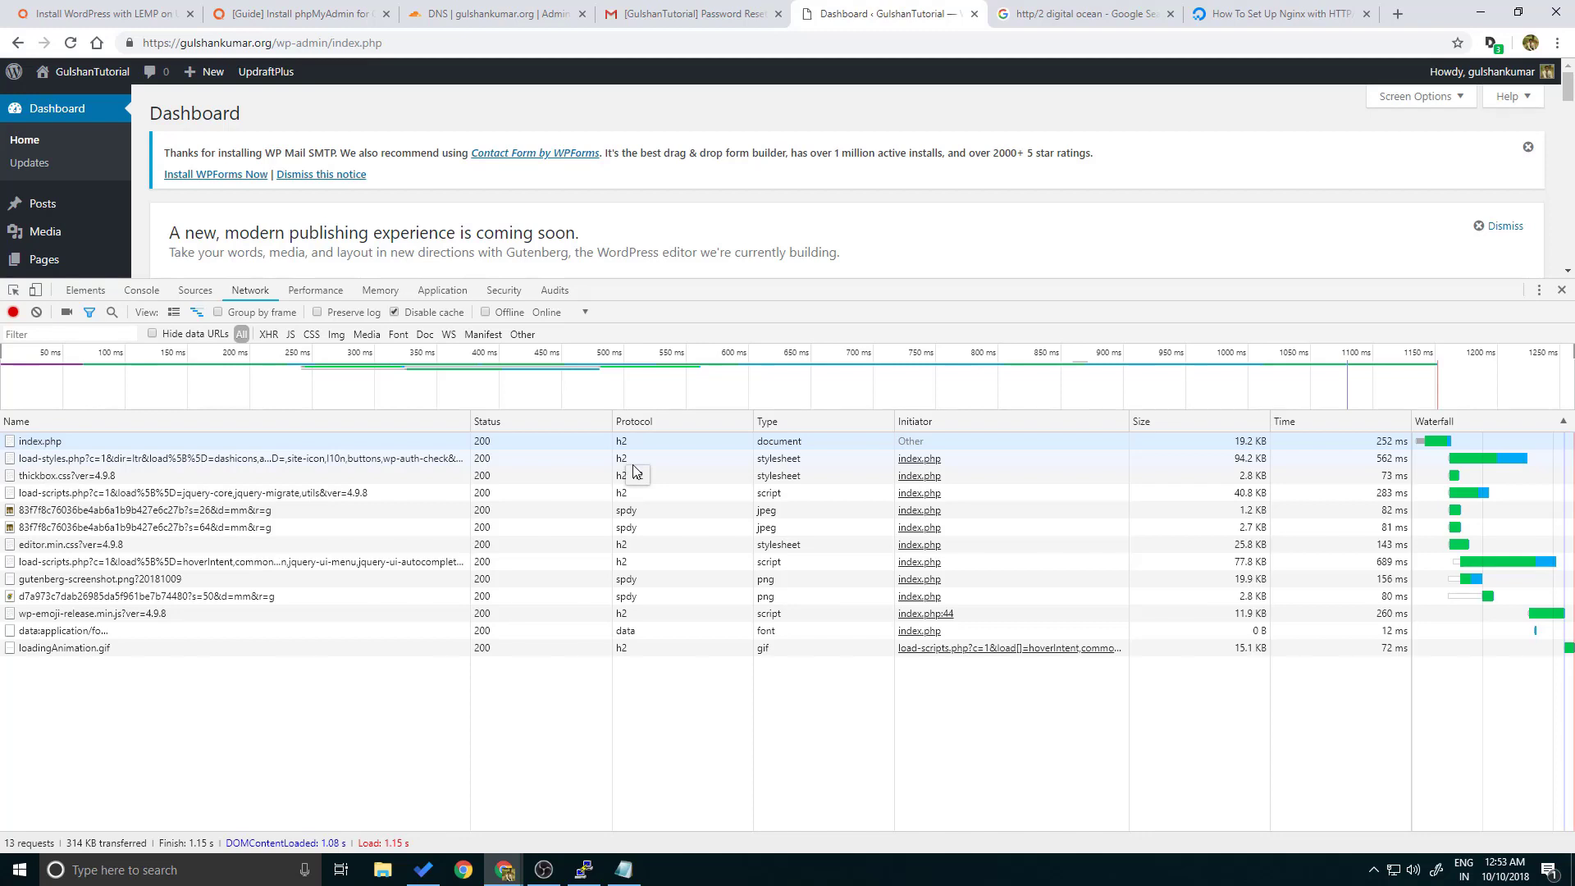
Reopen gulshankumar-org in nano and move to its listen 443 ssl http2 lines
{"action": "left_click", "coordinate": [583, 869]}
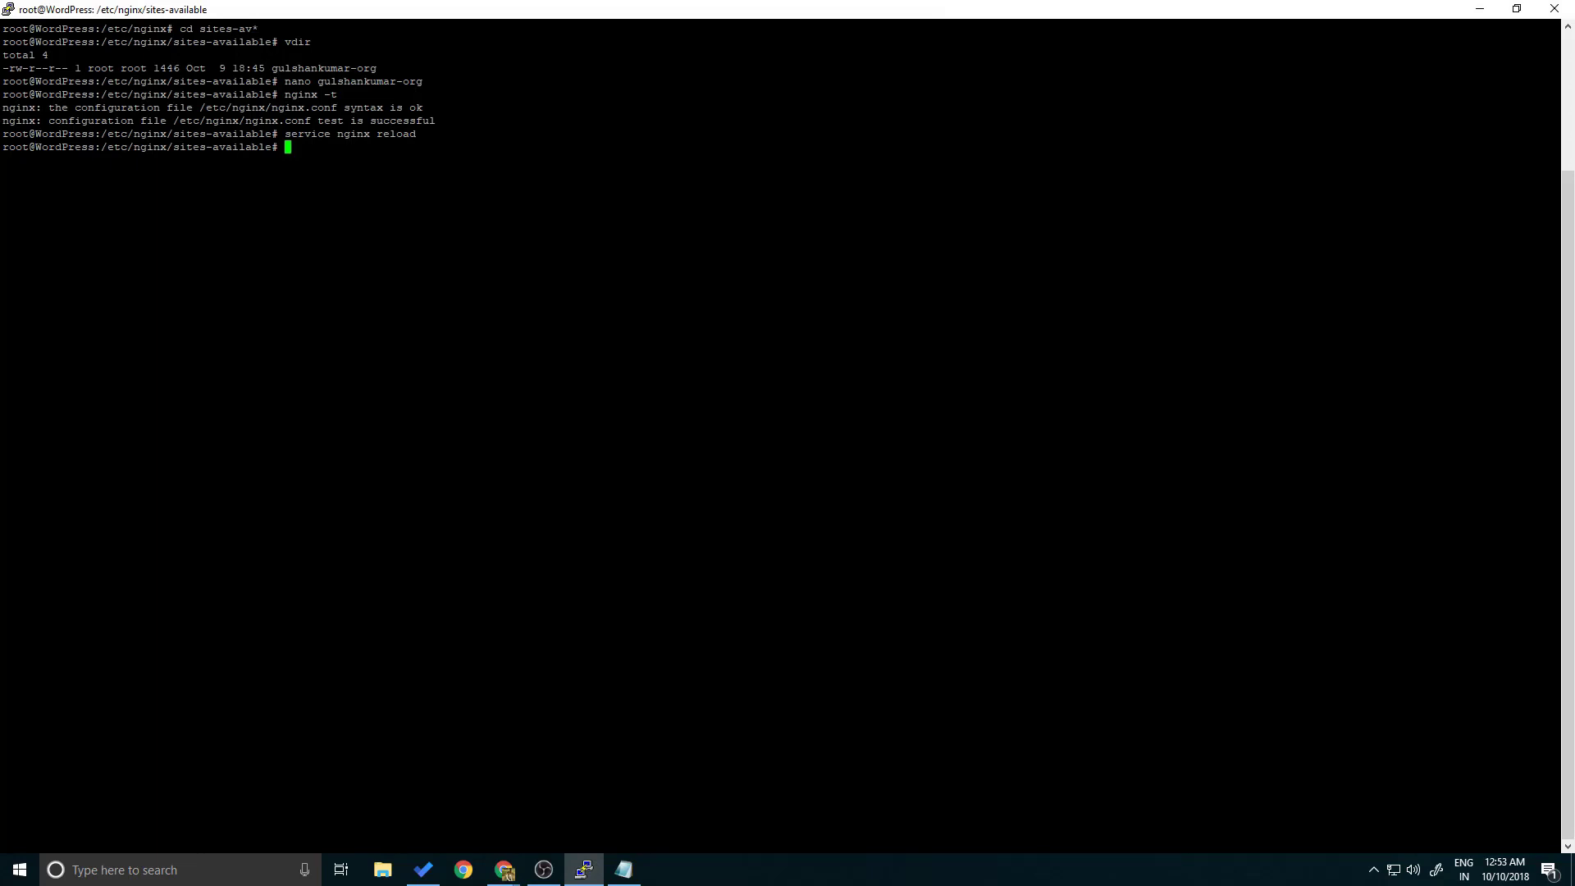
{"action": "type", "text": "nano g"}
{"action": "key", "text": "Tab"}
{"action": "key", "text": "Return"}
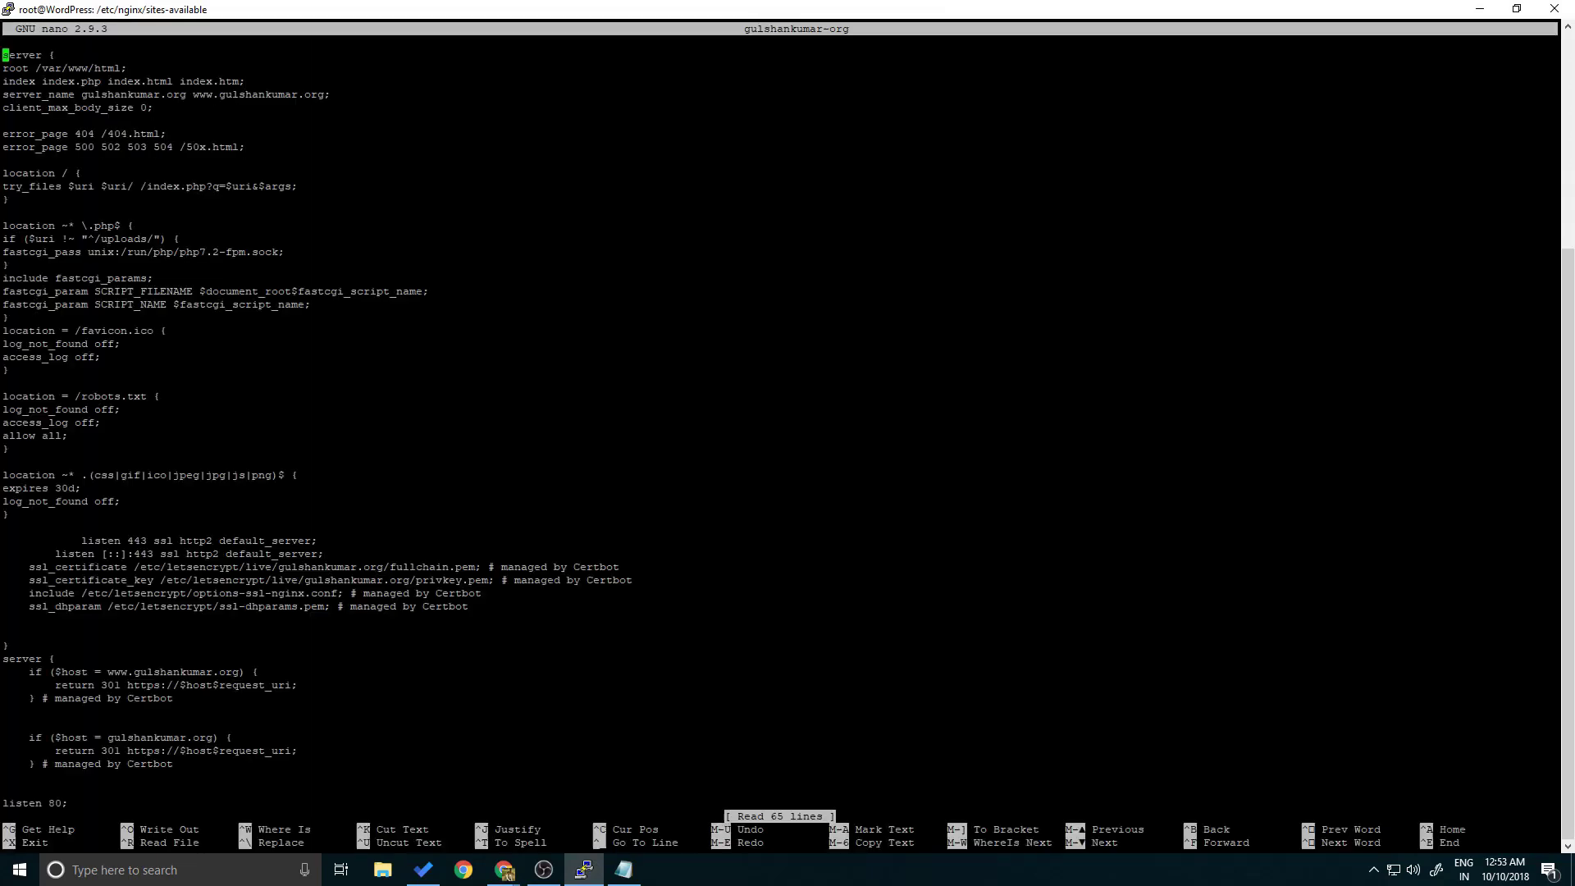
{"action": "key", "text": "Down"}
{"action": "key", "text": "Down"}
{"action": "key", "text": "Down"}
{"action": "key", "text": "Down"}
{"action": "key", "text": "Down"}
{"action": "key", "text": "Down"}
{"action": "key", "text": "Down"}
{"action": "key", "text": "Down"}
{"action": "key", "text": "Down"}
{"action": "key", "text": "Down"}
{"action": "key", "text": "Down"}
{"action": "key", "text": "Down"}
{"action": "key", "text": "Down"}
{"action": "key", "text": "Up"}
{"action": "key", "text": "Up"}
{"action": "key", "text": "Up"}
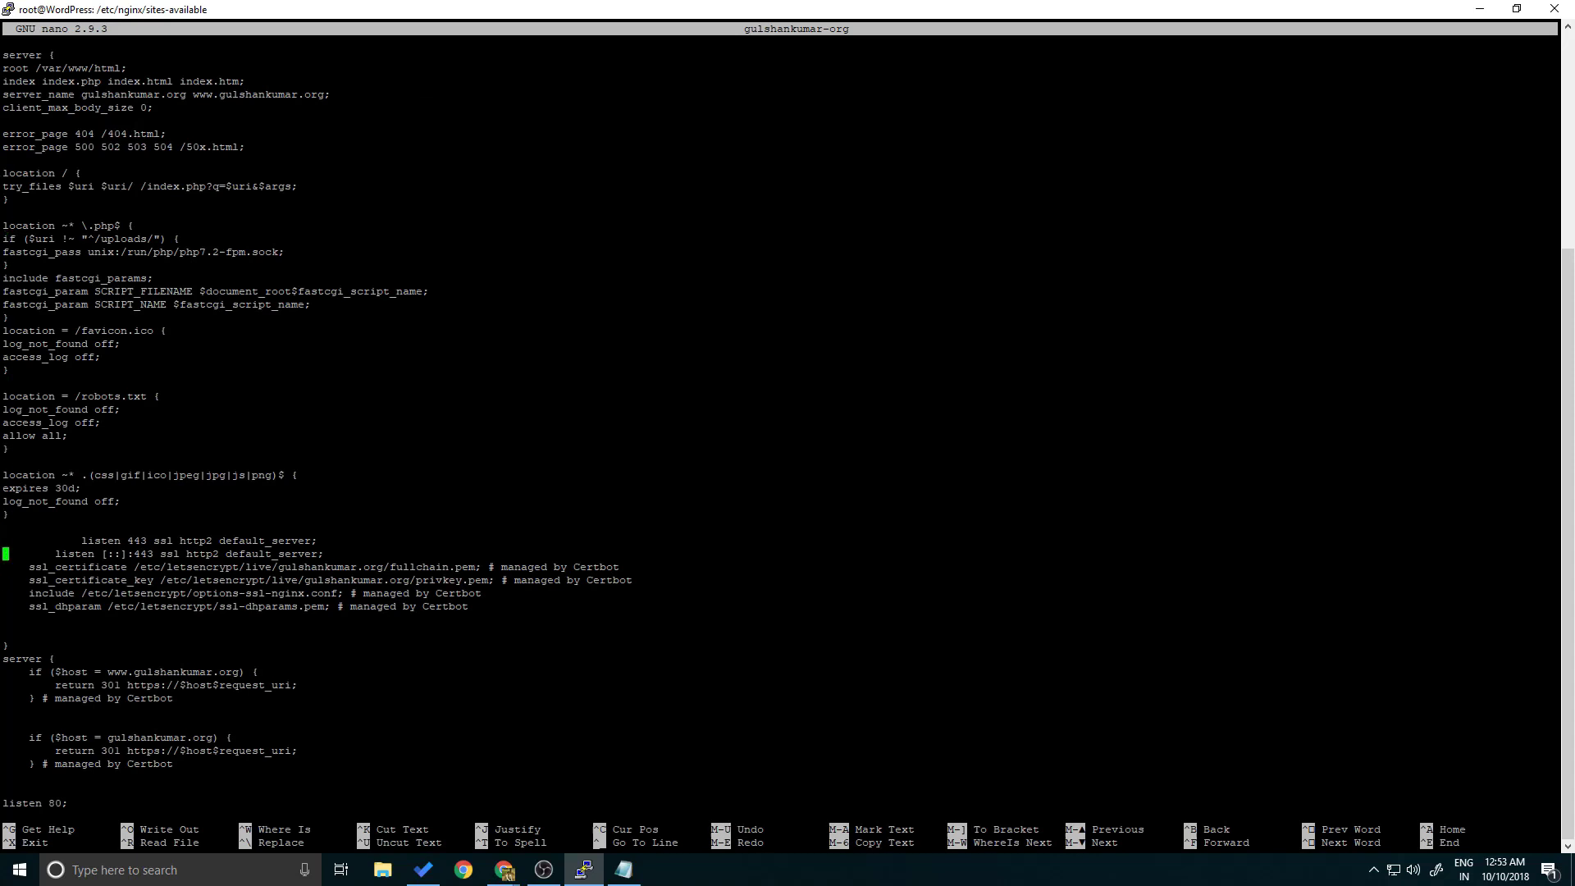